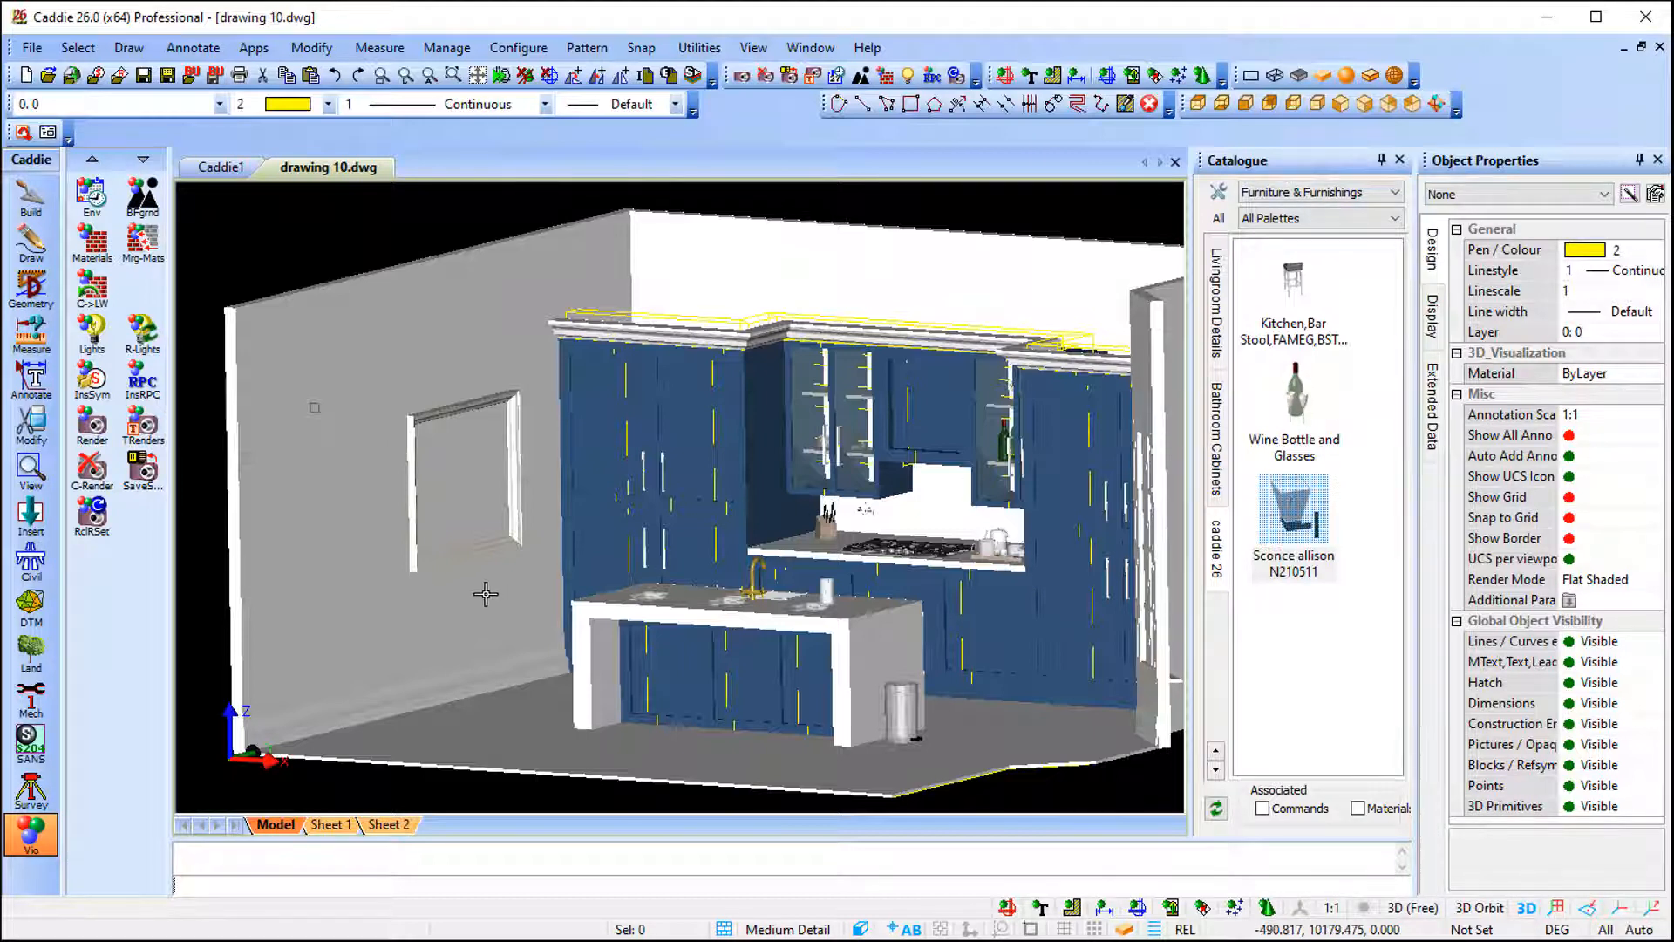
Review the 3D (Free) settings among the available drawing modes, including orbit, projection and UCS behaviour
click(1410, 909)
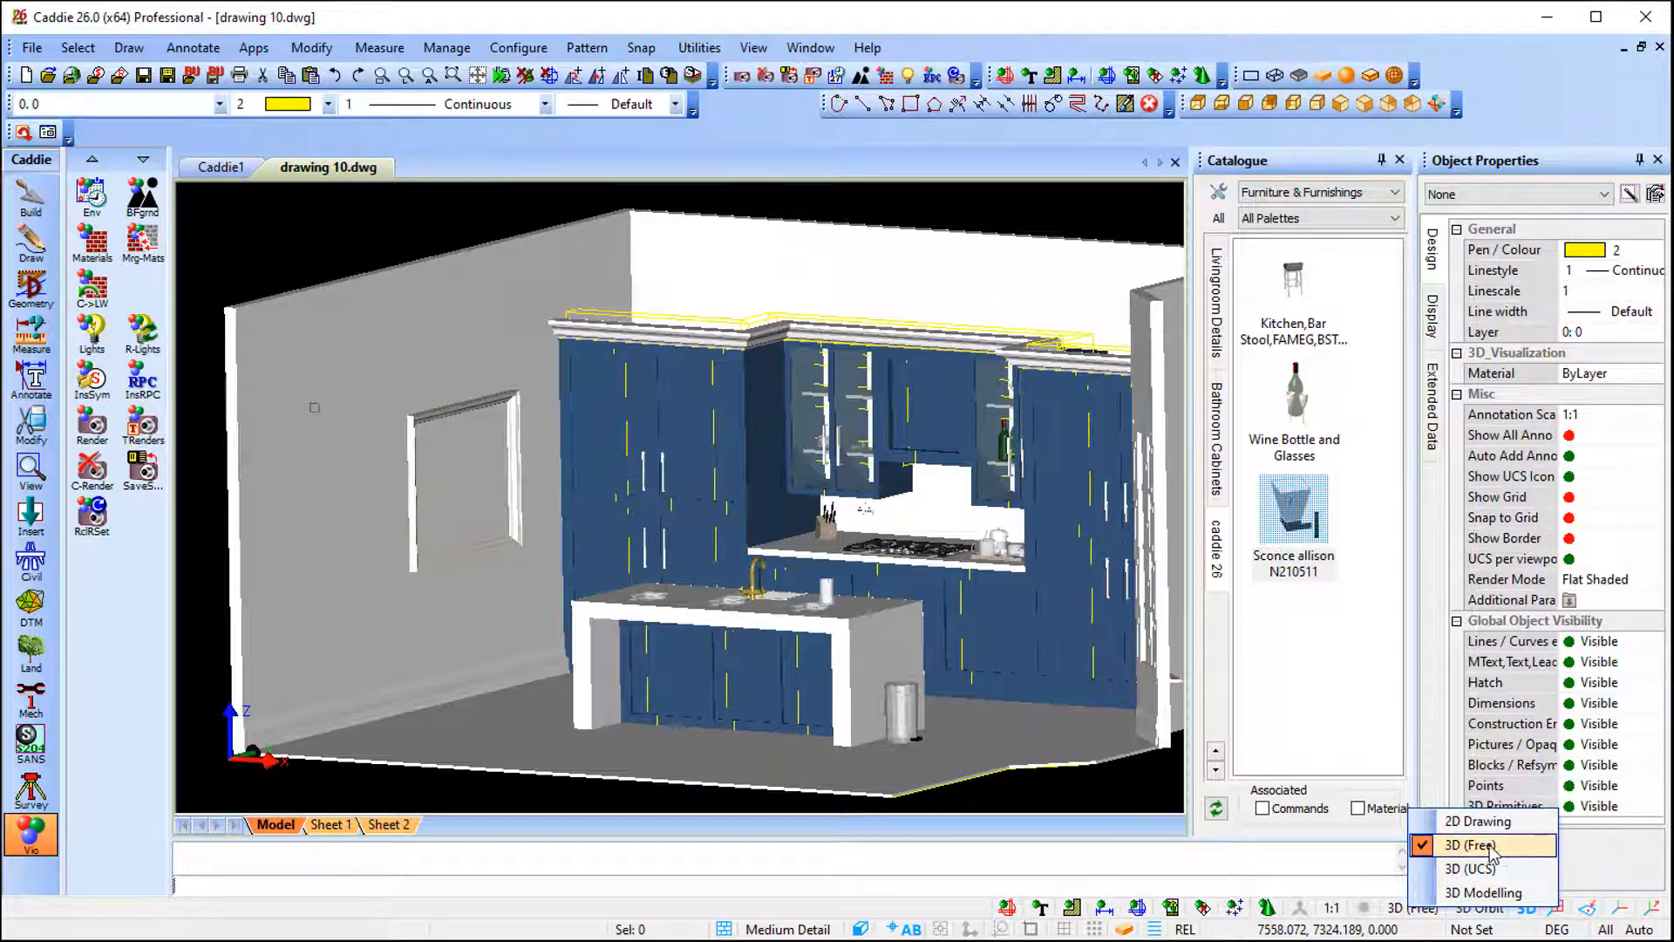
click(1401, 909)
right_click(1451, 922)
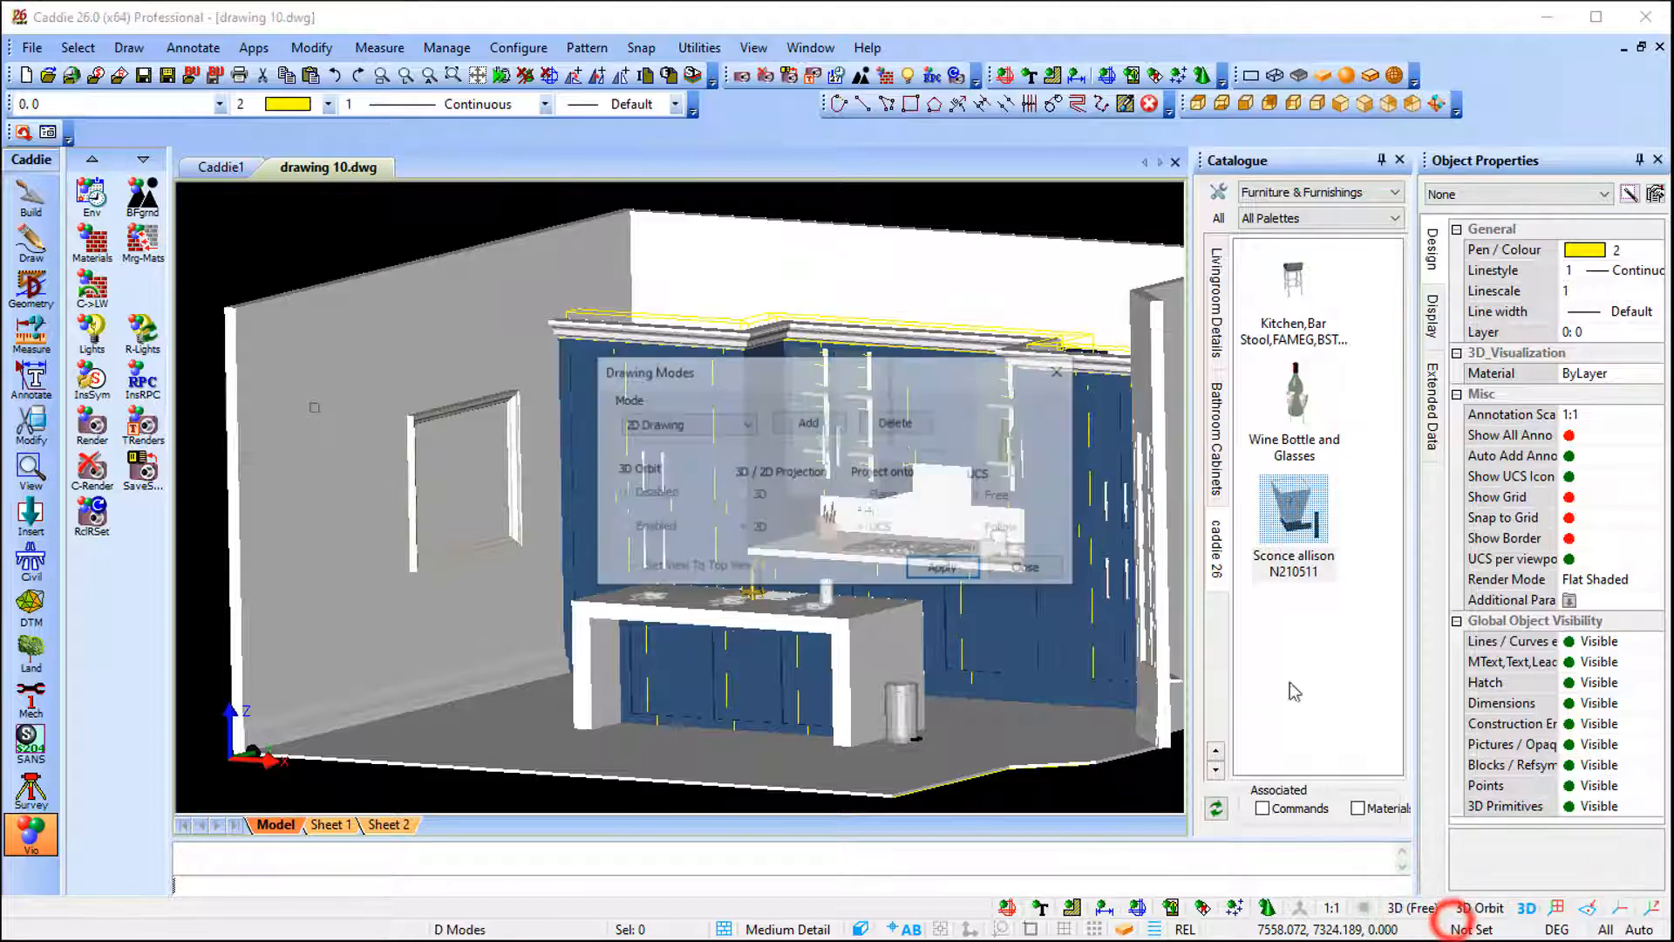
click(741, 425)
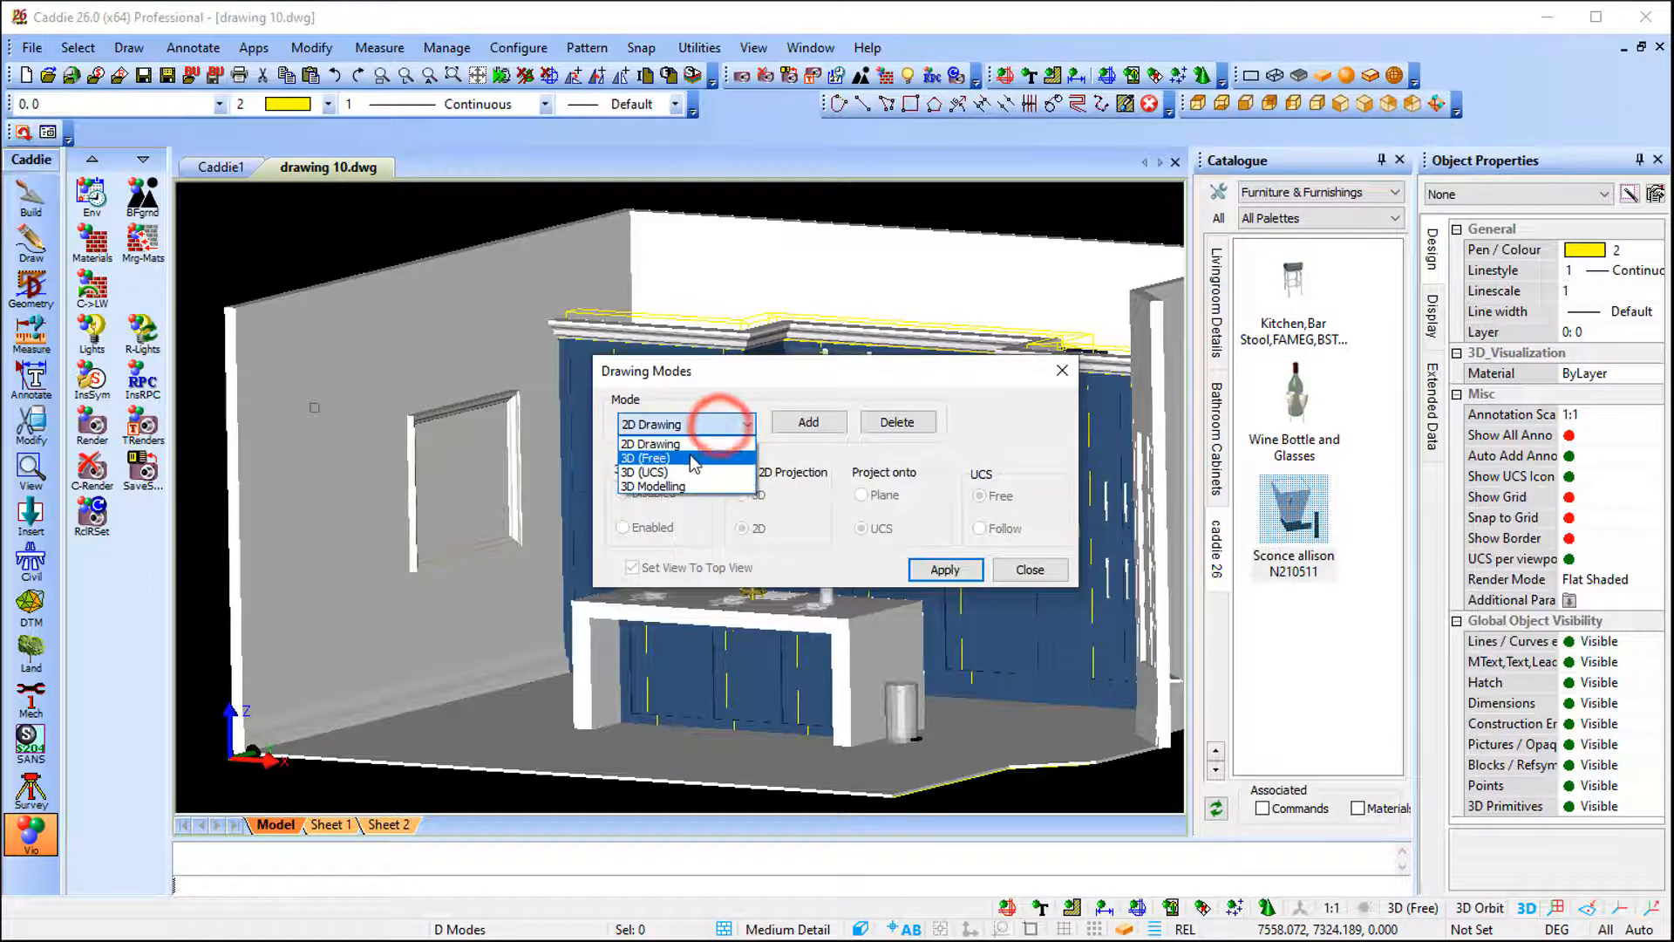
click(728, 448)
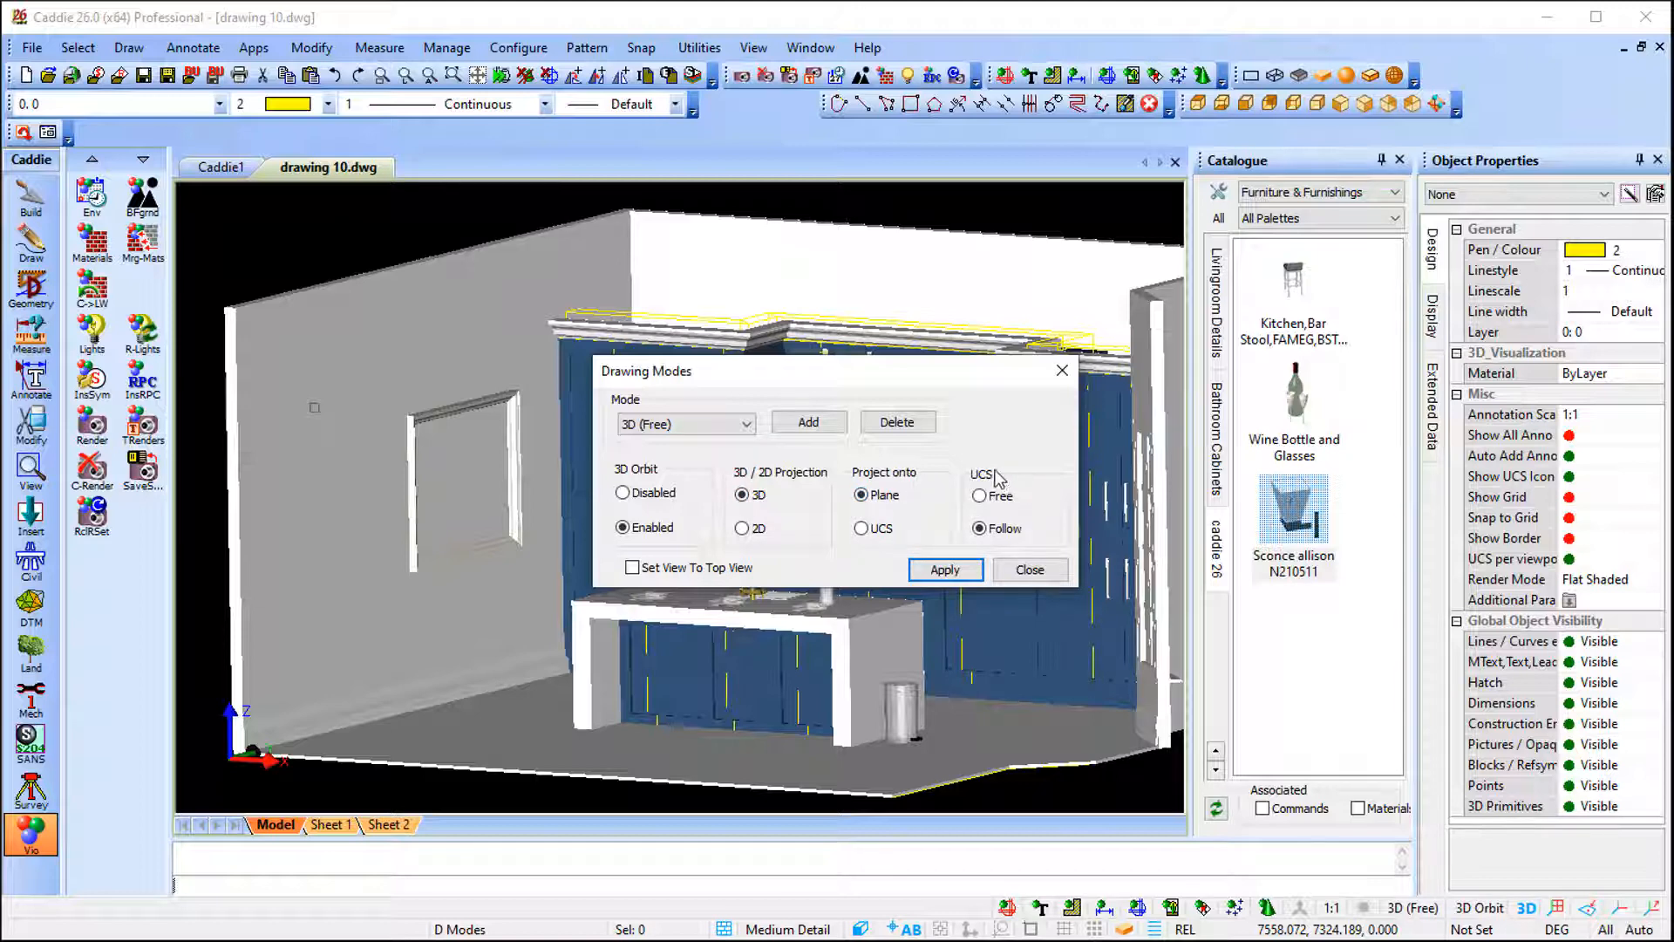
click(1053, 576)
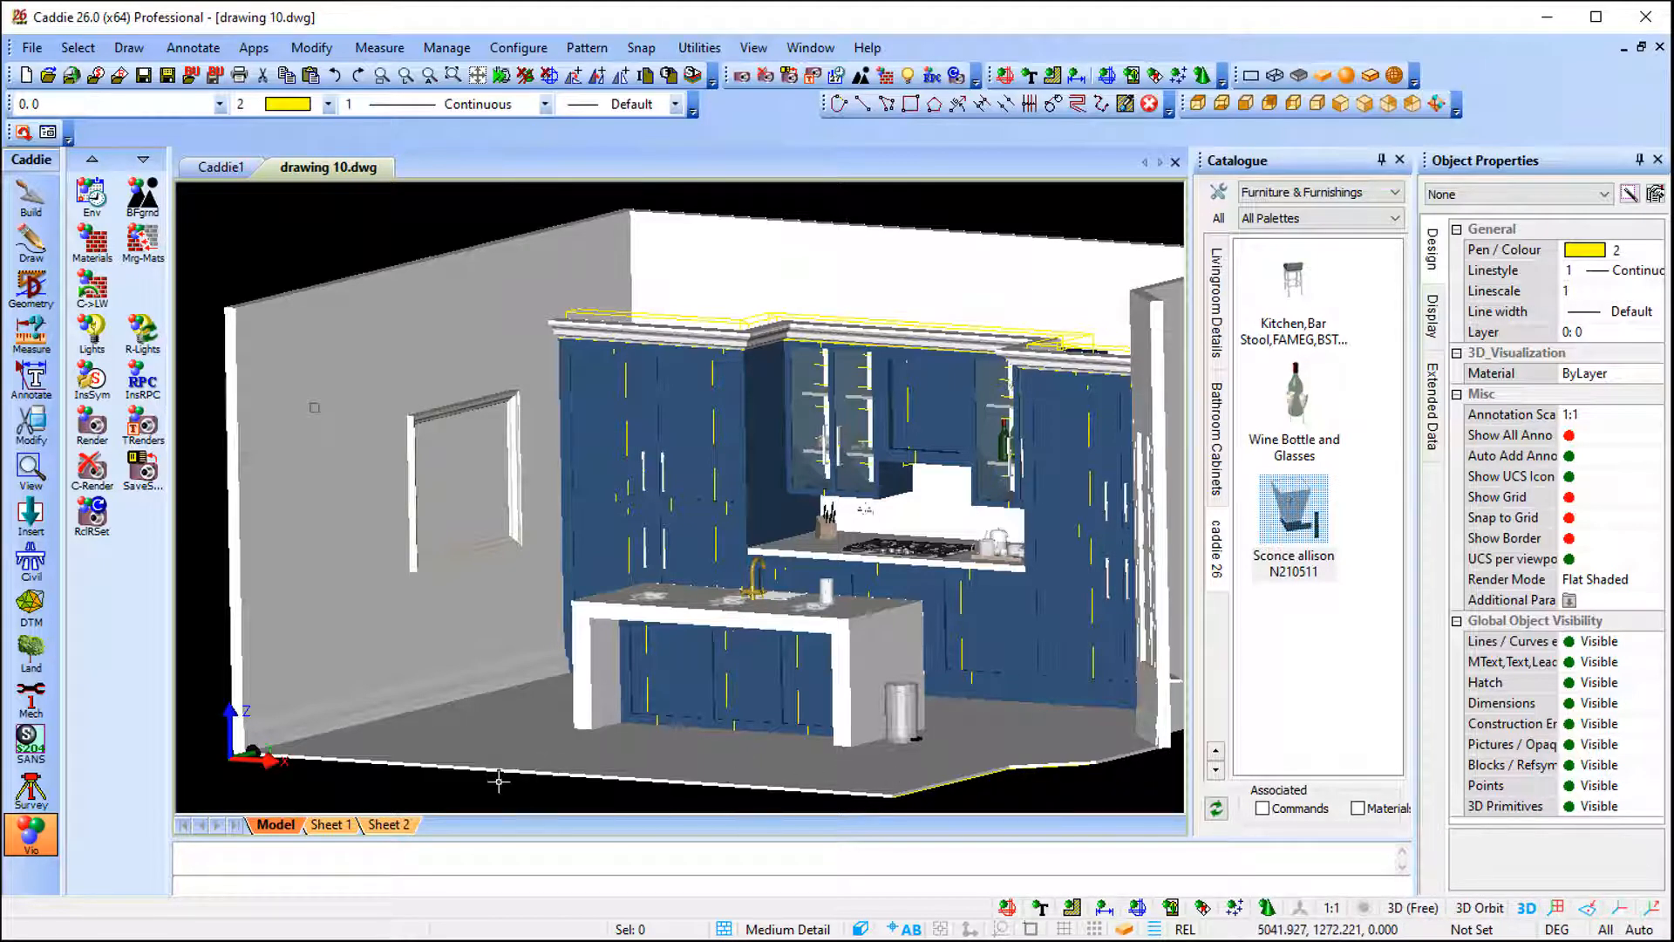
Place one Sconce allison N210511 from the catalogue on the side wall, above and beside the window
drag(1284, 508, 757, 542)
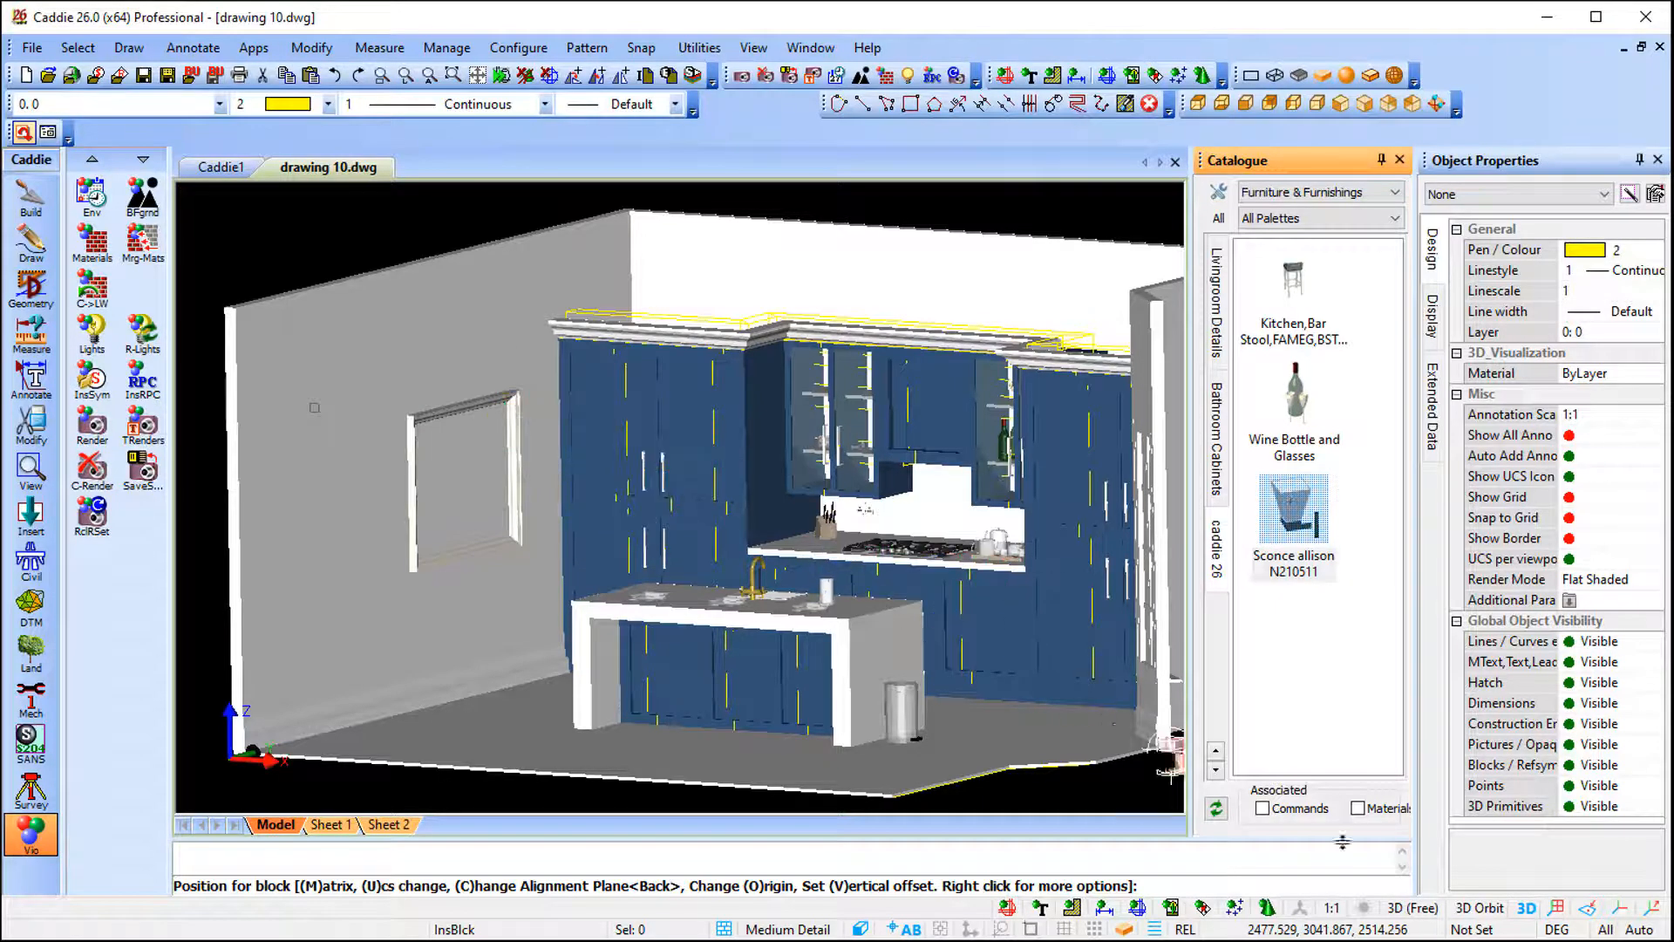
click(1558, 911)
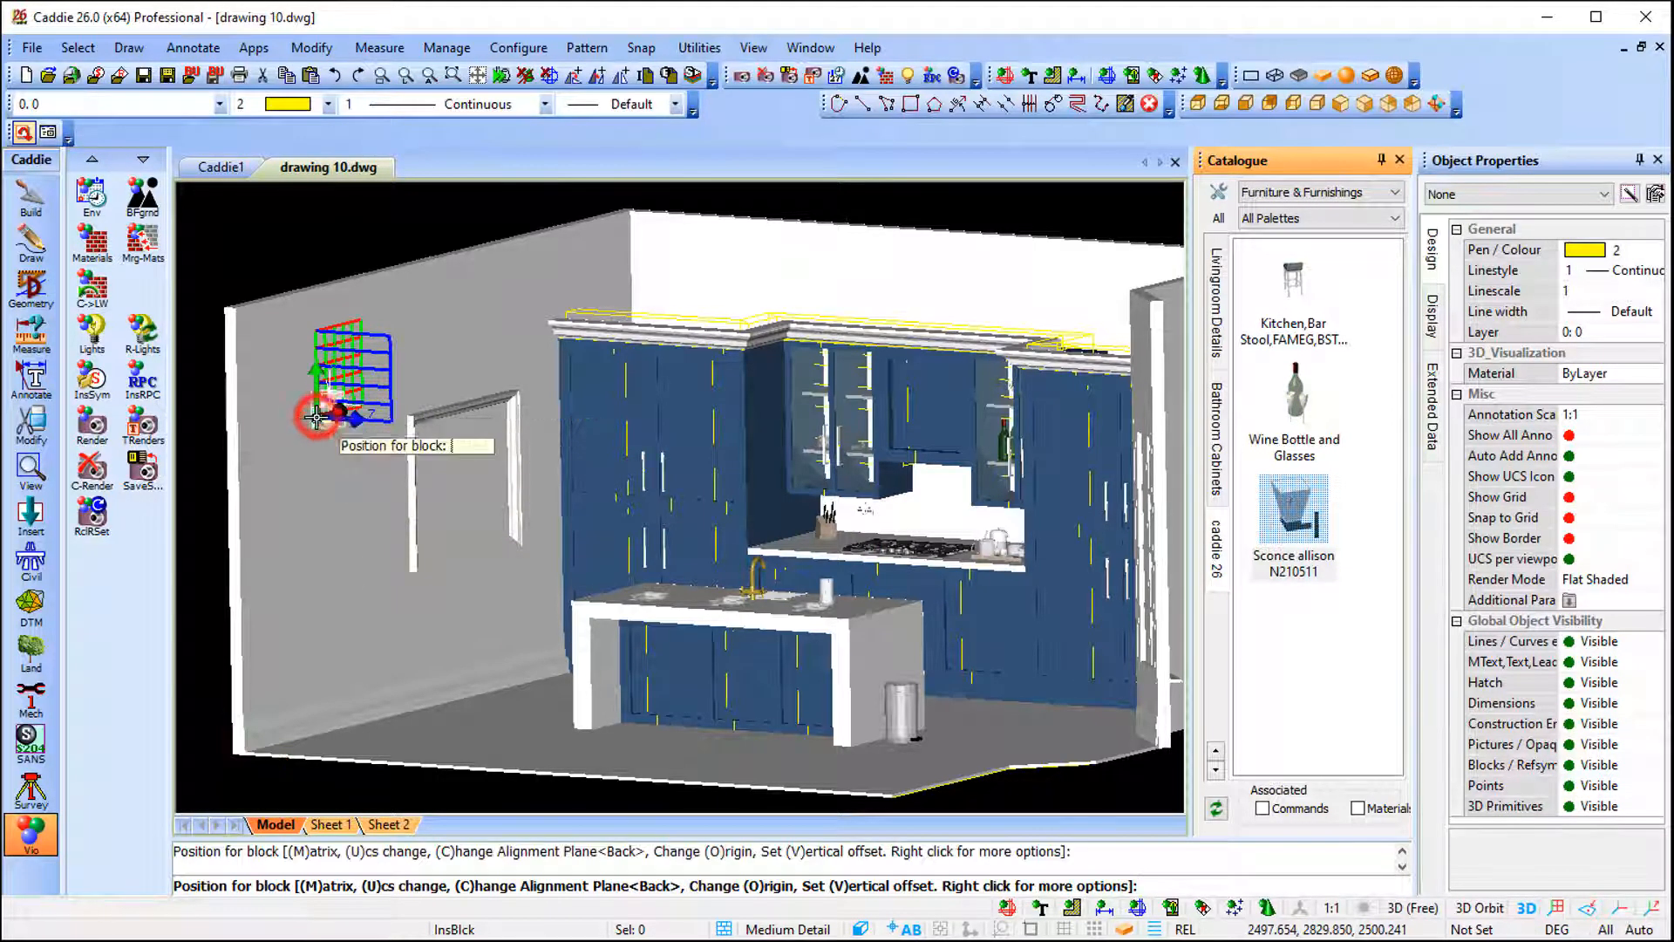
key(Escape)
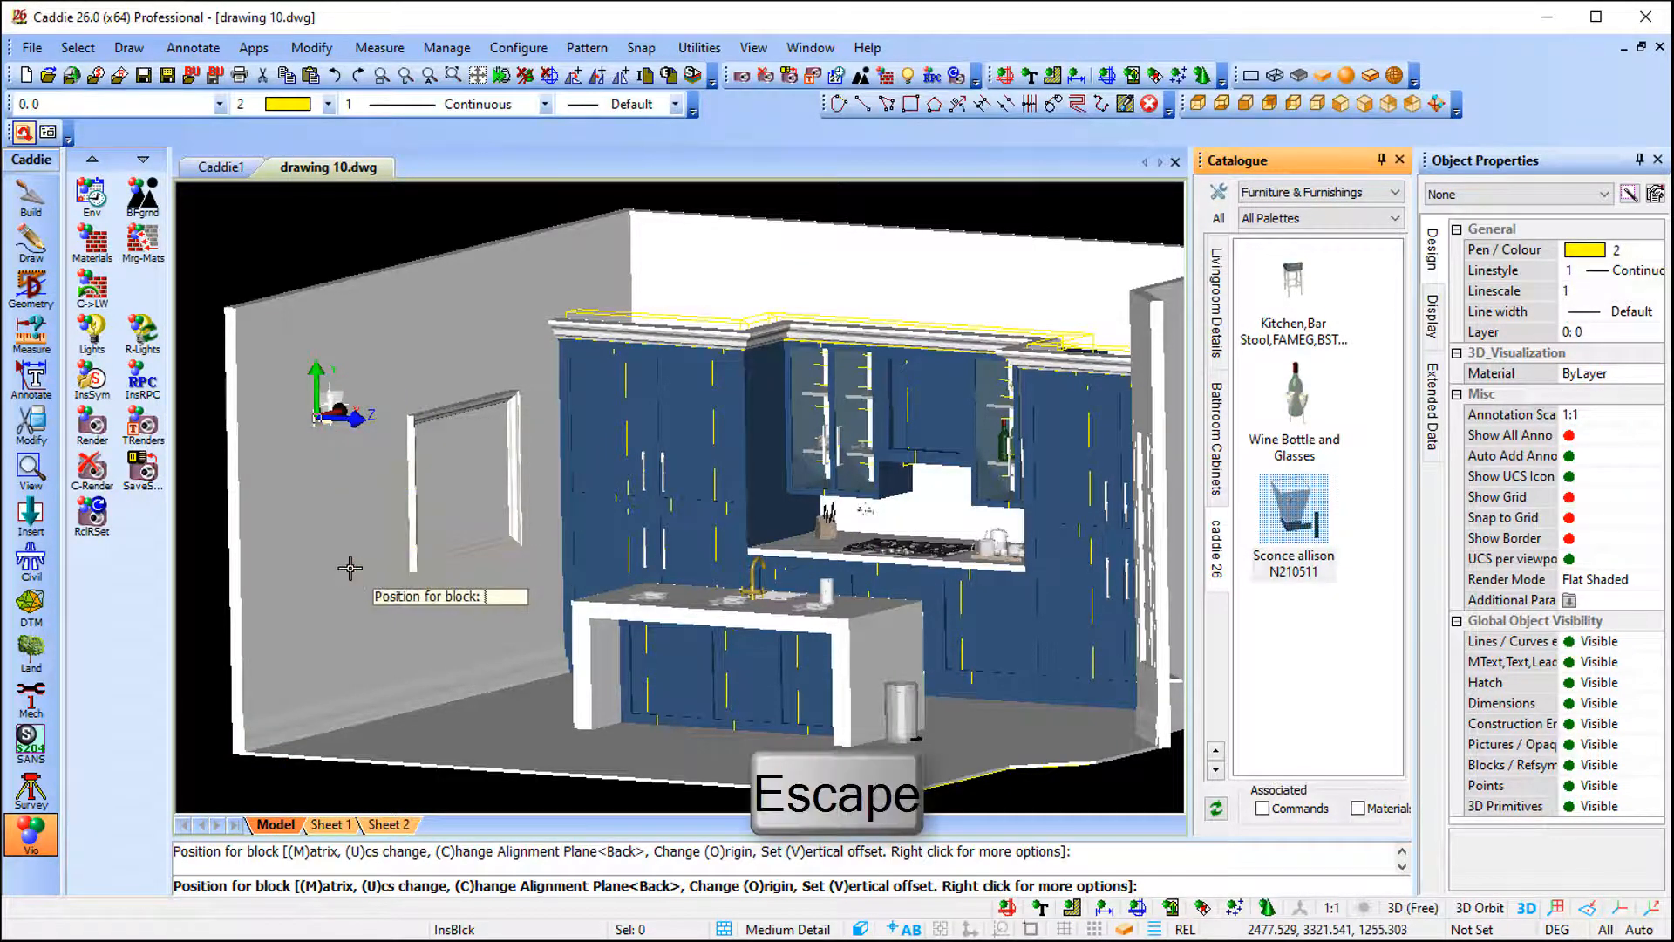
key(Escape)
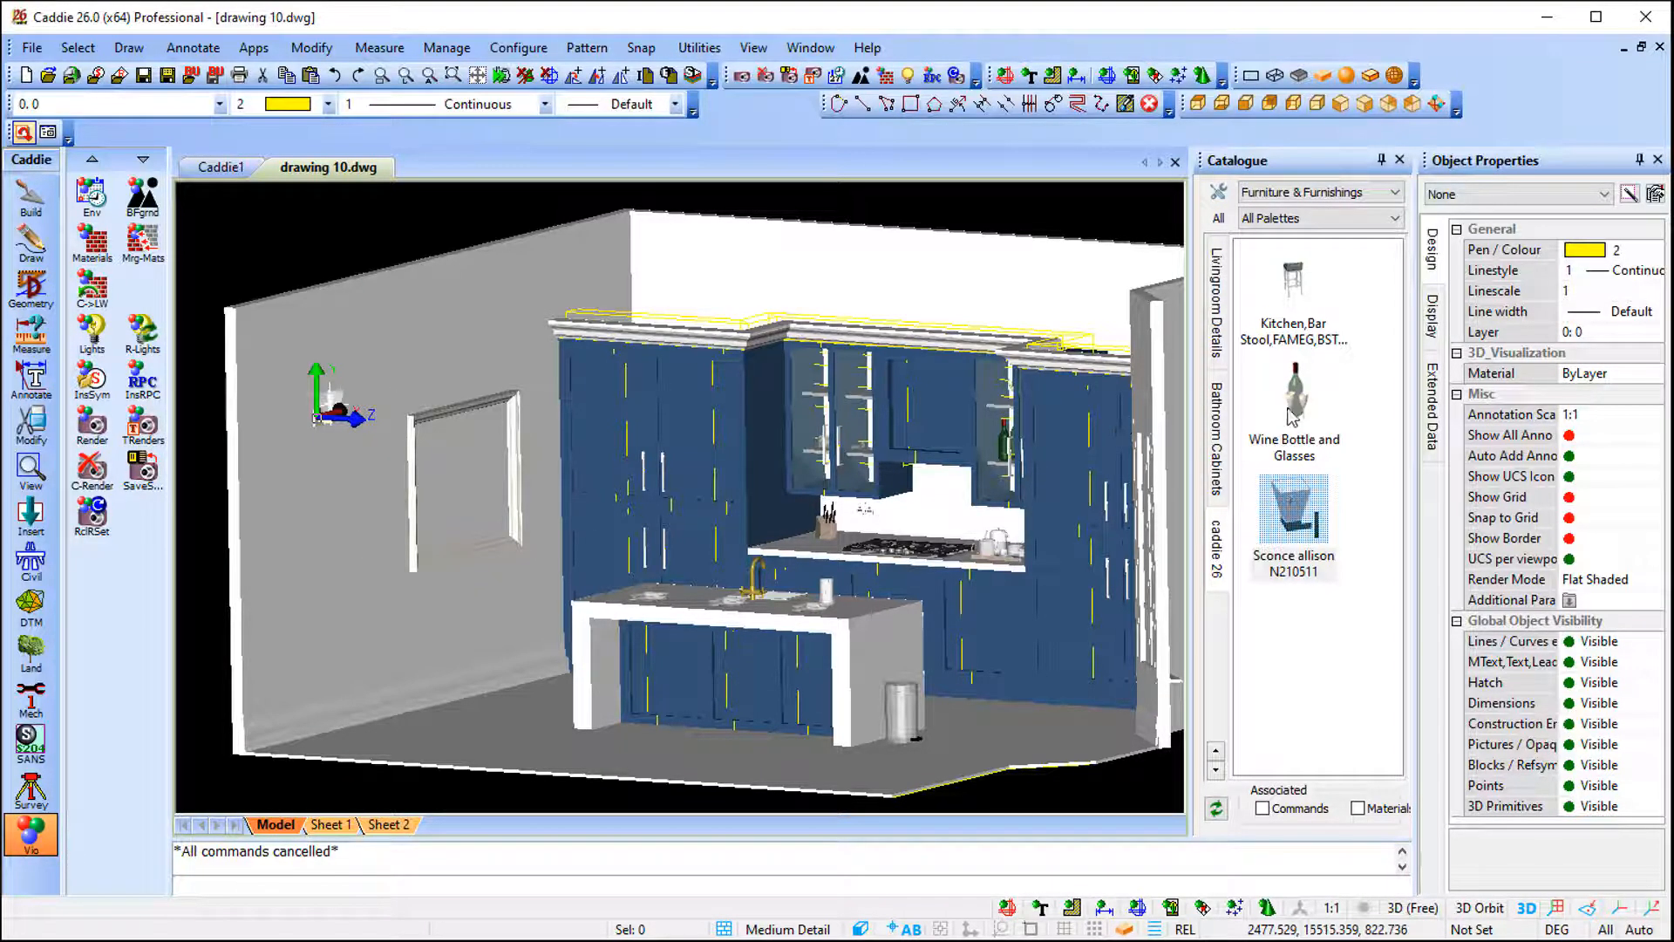
Place the Wine Bottle and Glasses block on the island countertop, between the plates beside the tap
drag(1293, 394, 872, 523)
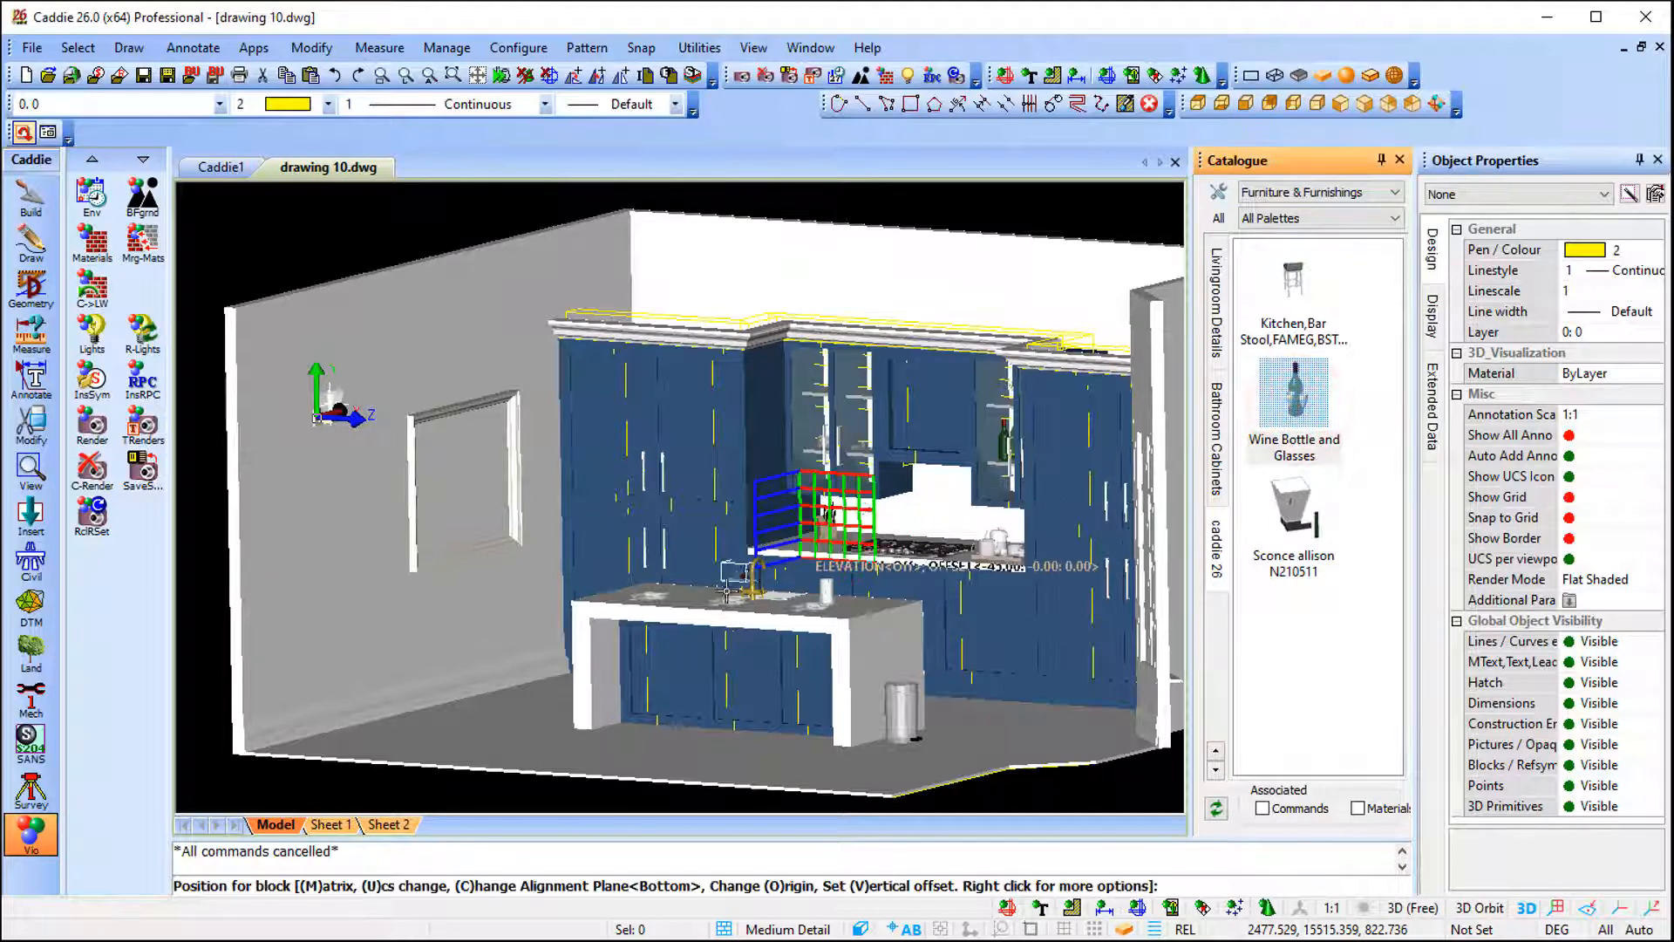
scroll(706, 606, up, 4)
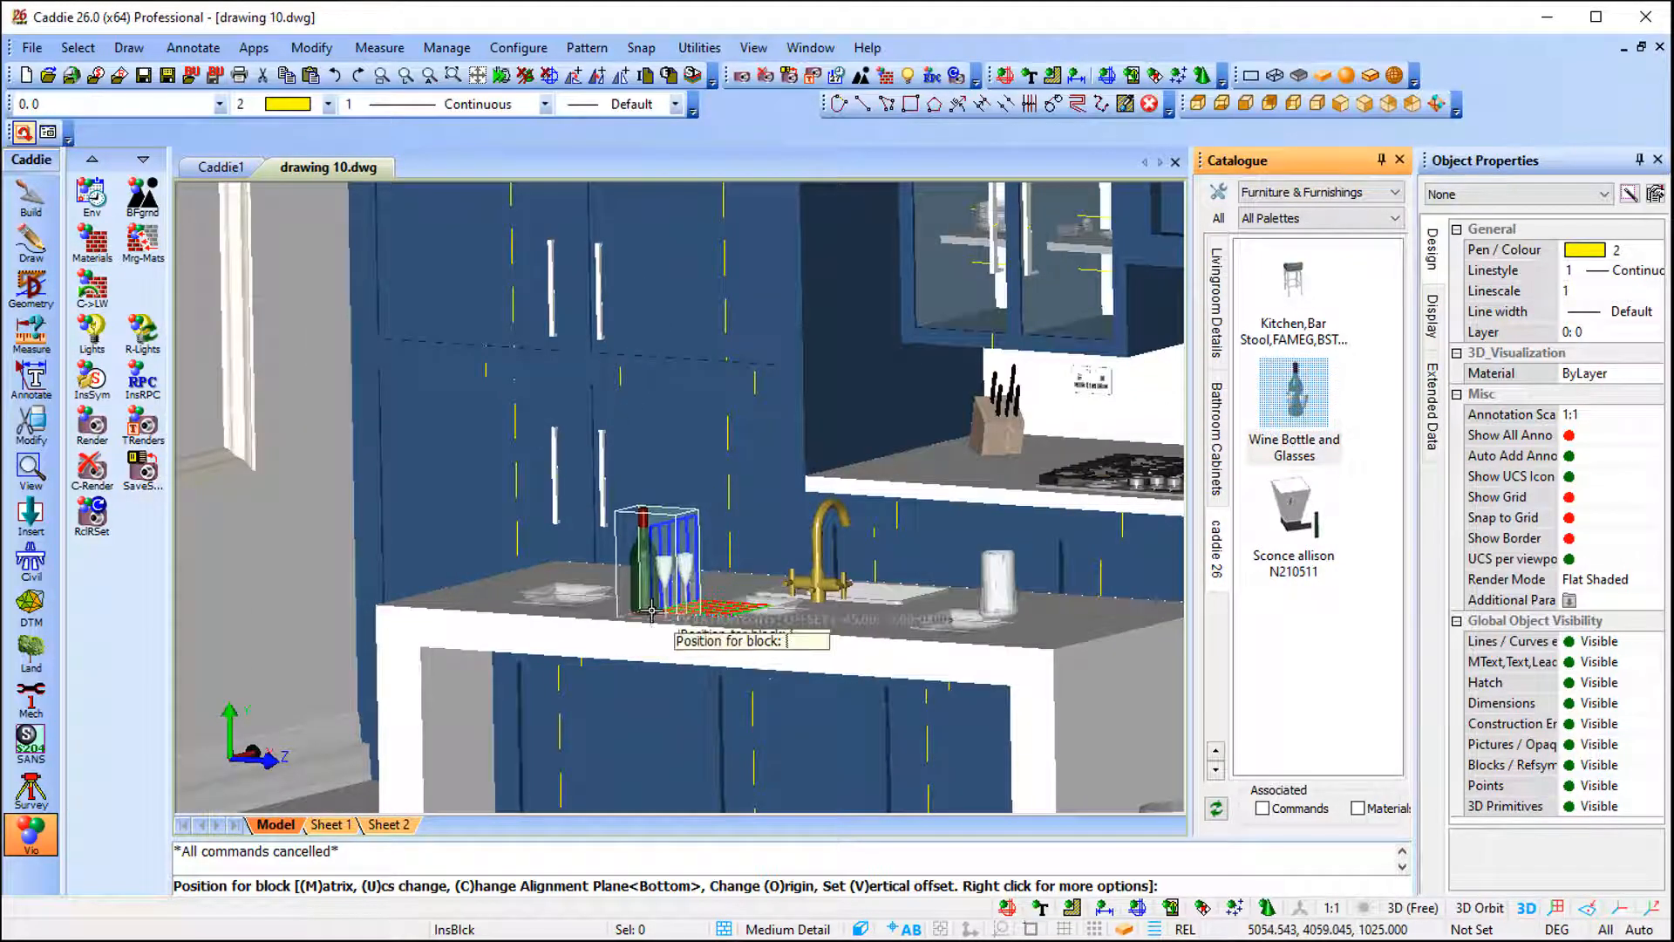
scroll(664, 598, up, 3)
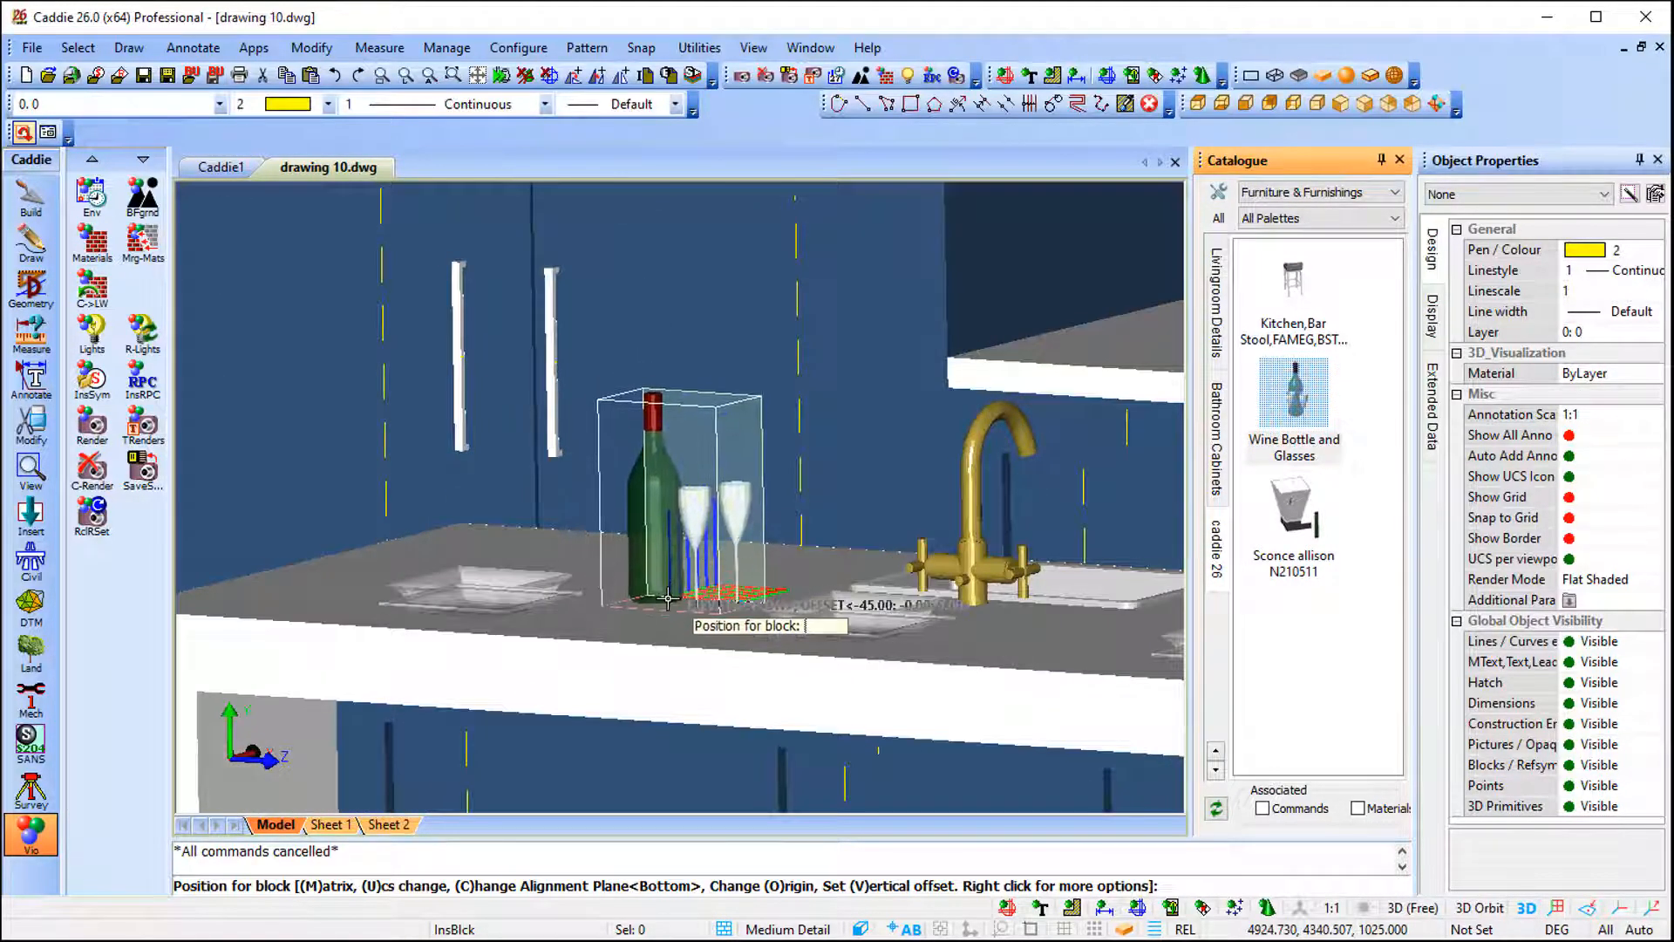
click(672, 595)
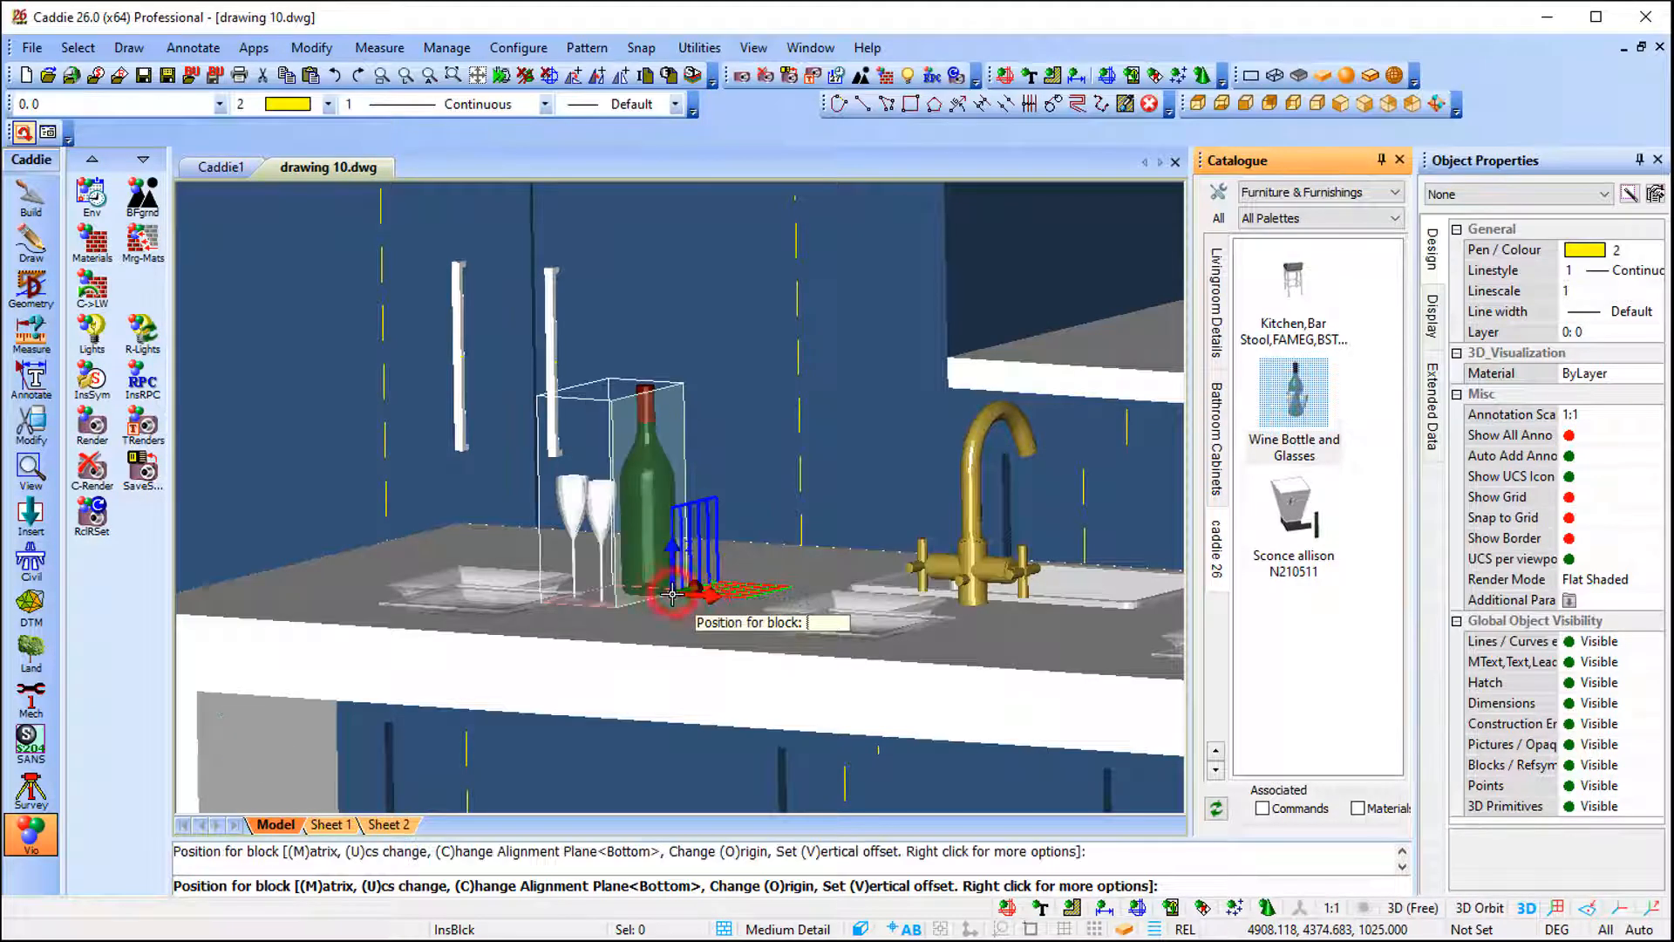
key(Escape)
Review the orbit, projection and UCS settings of the 3D (UCS) drawing mode
scroll(845, 441, down, 5)
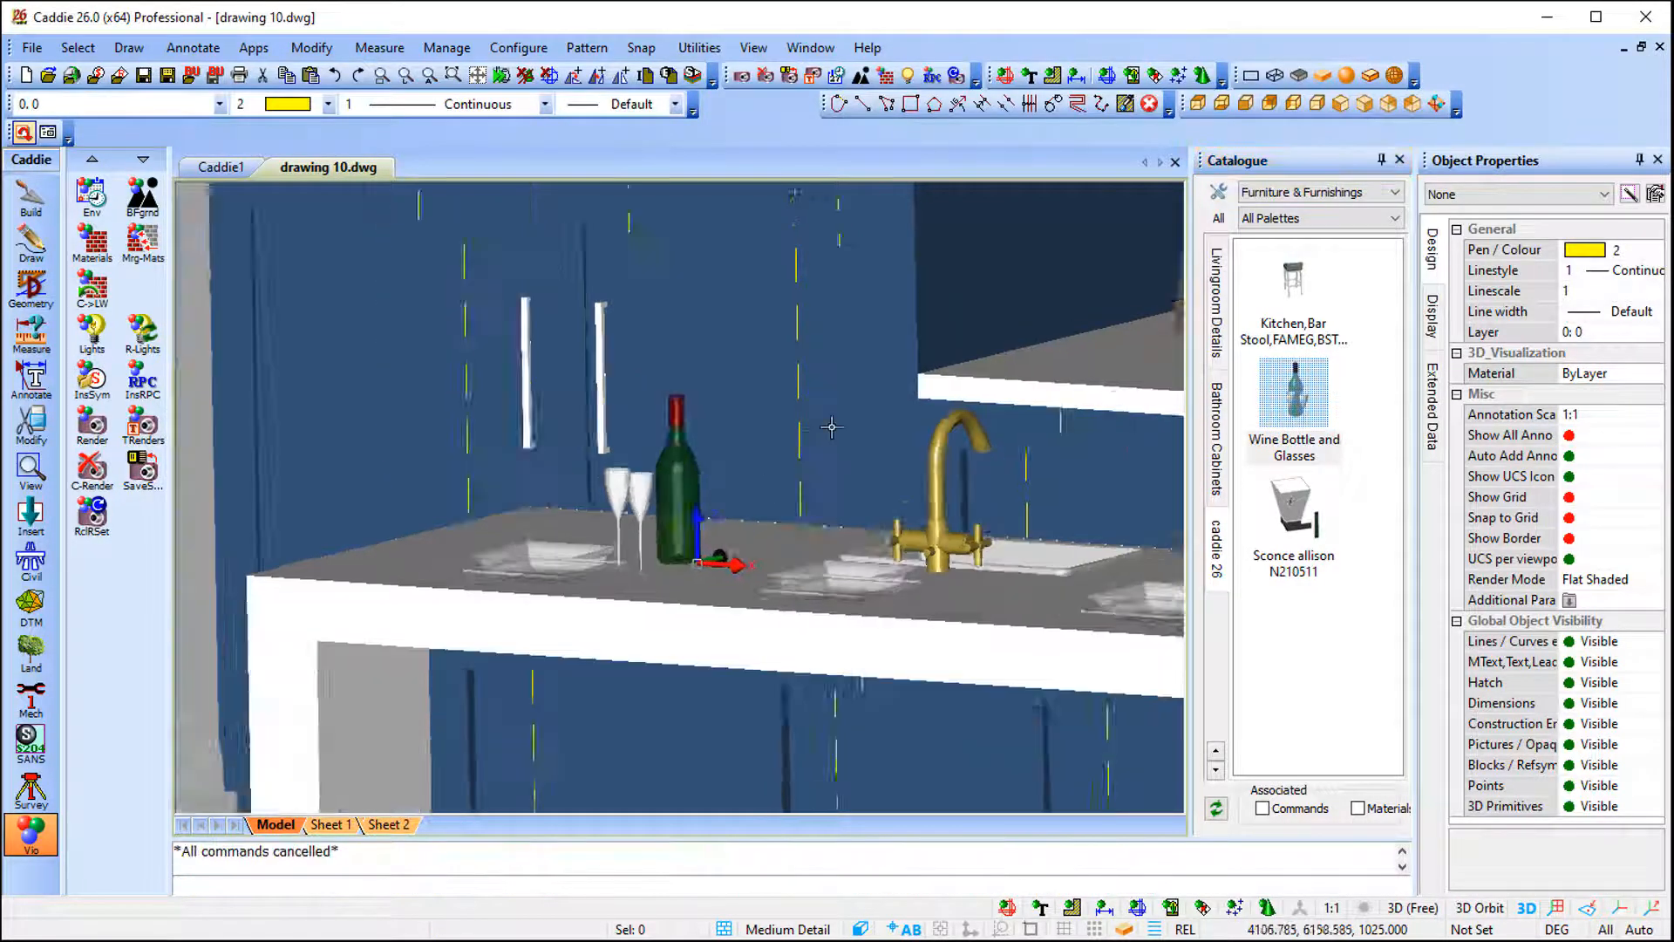
middle_drag(843, 488, 939, 591)
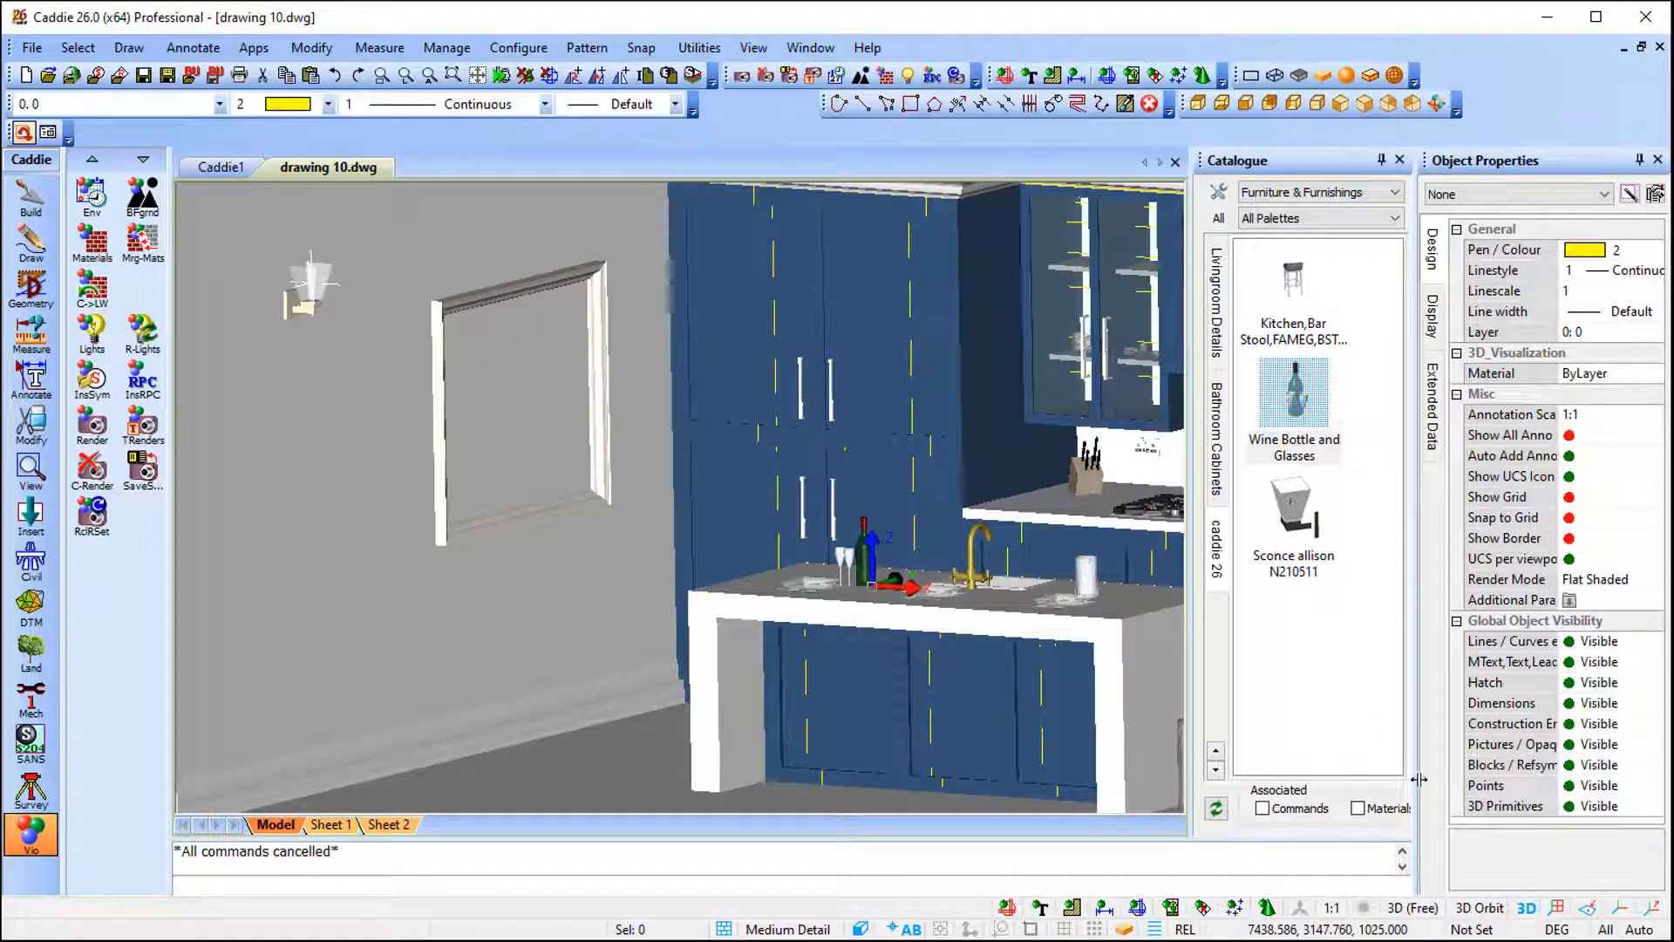
click(1428, 911)
click(693, 424)
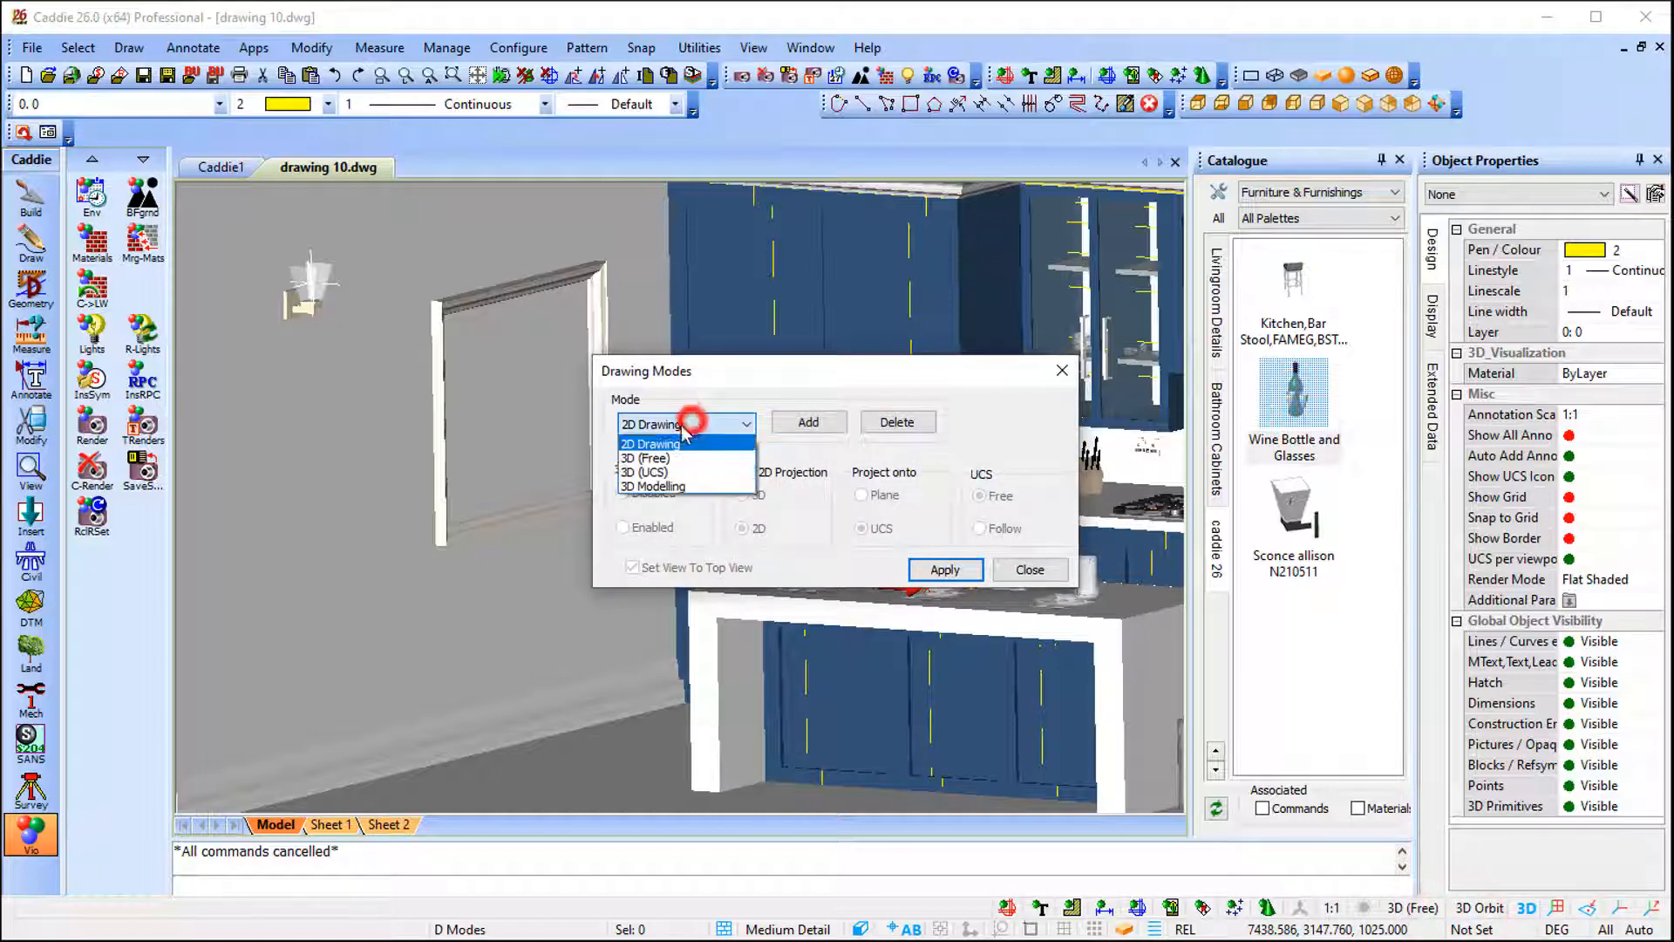
click(676, 462)
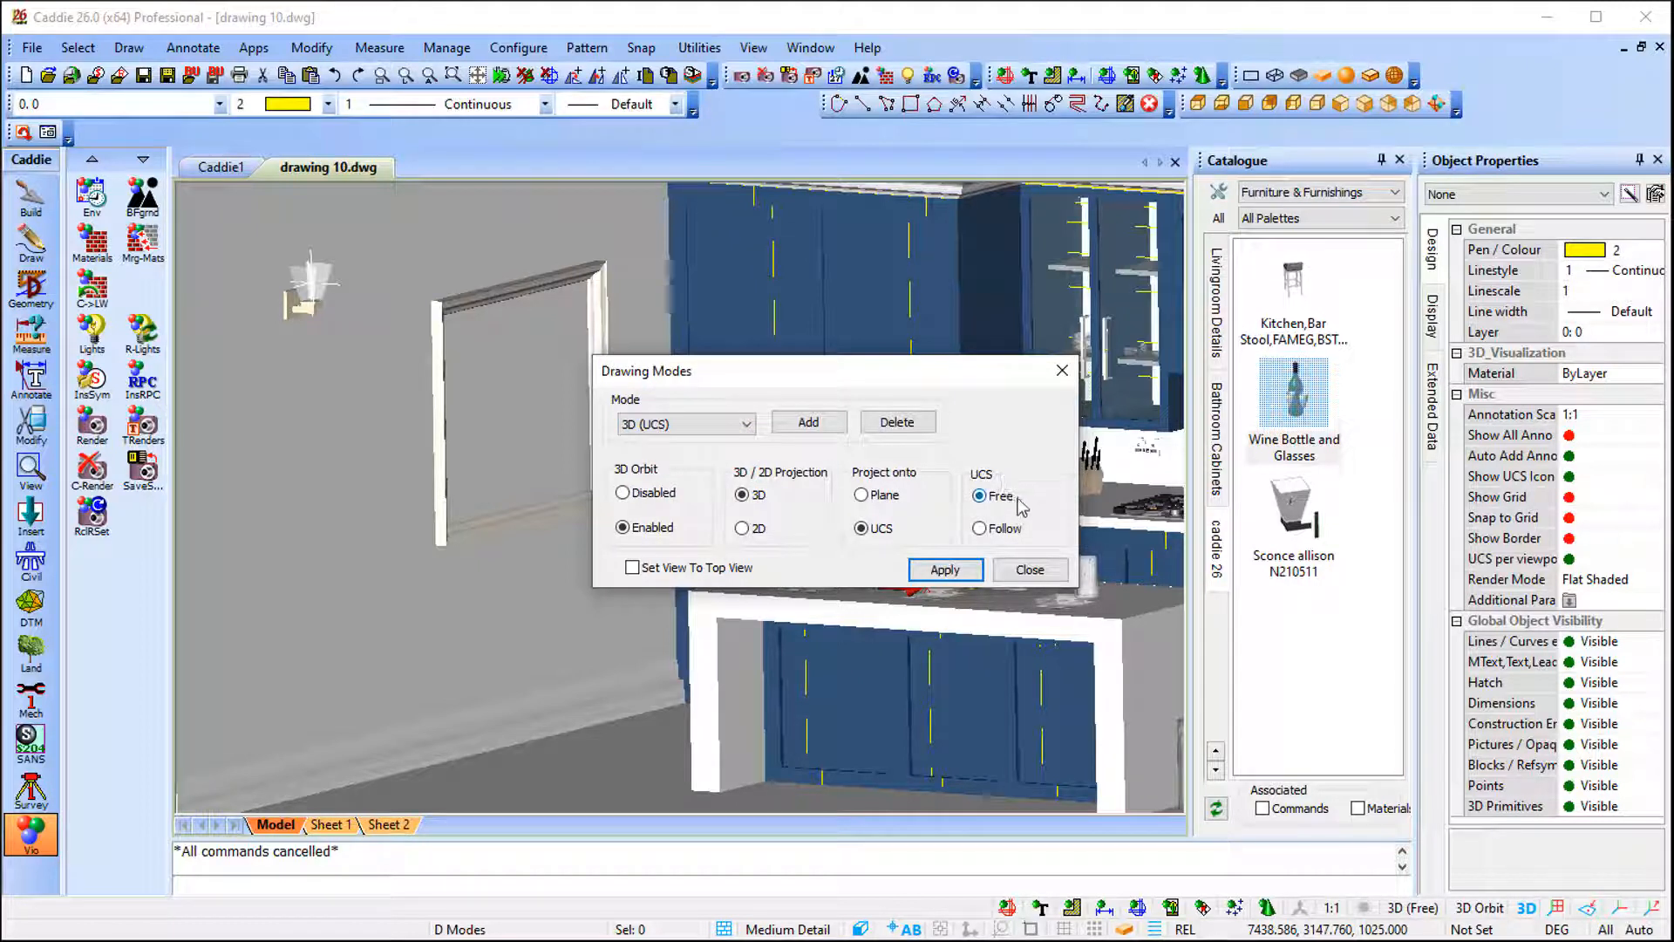
click(1031, 571)
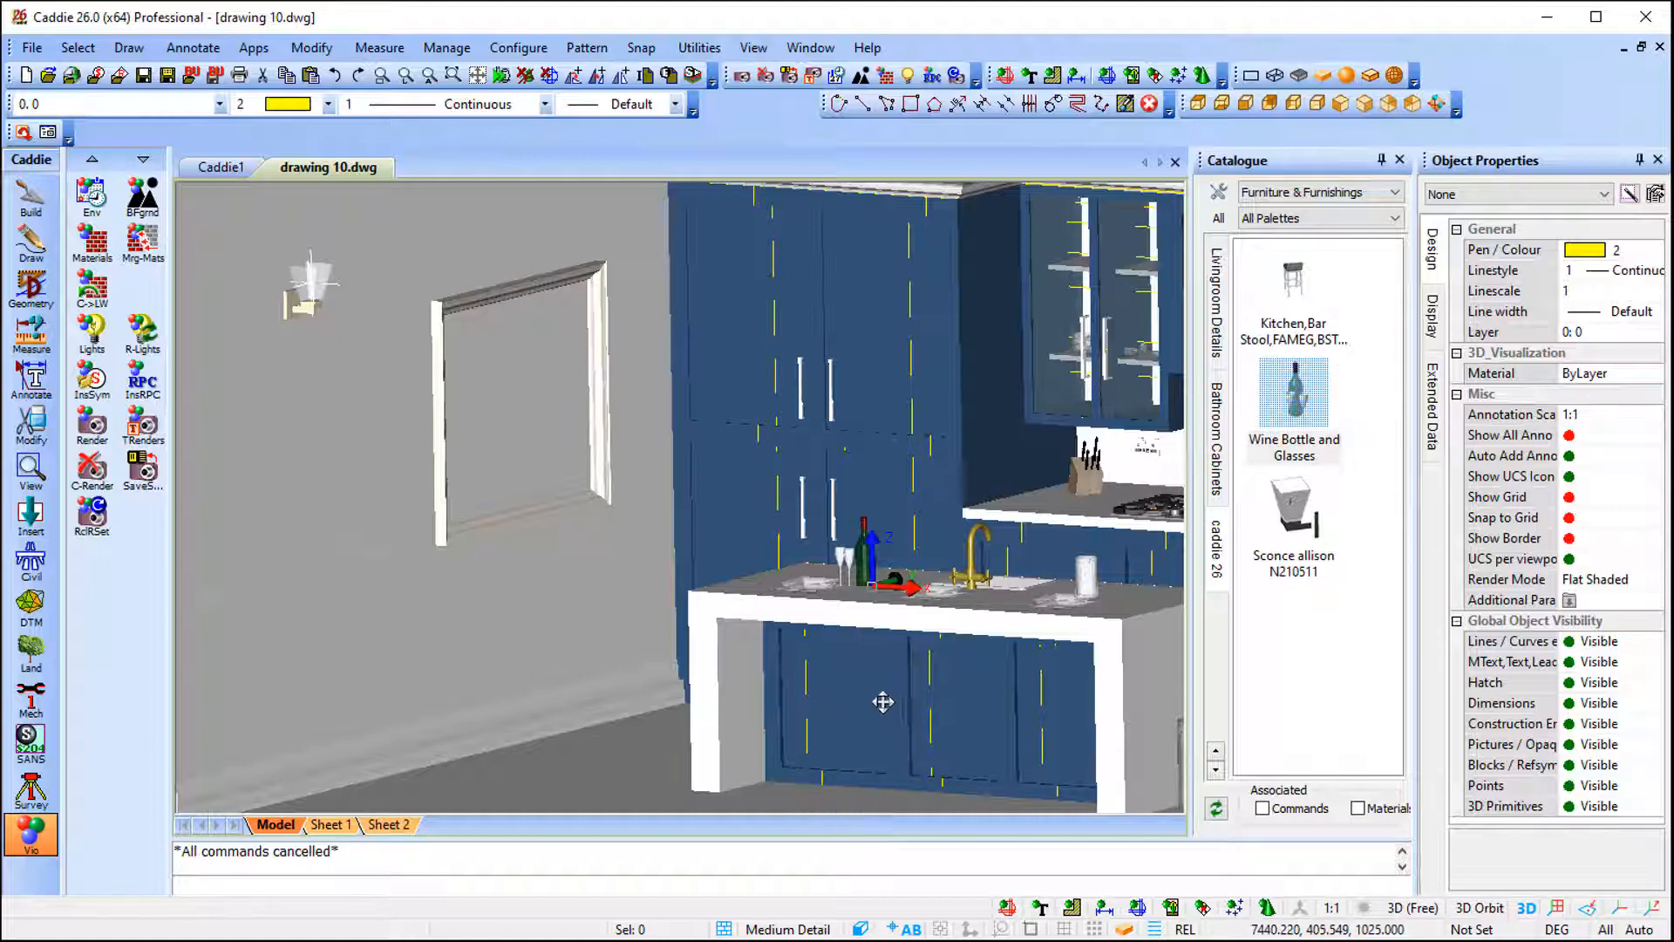
Switch the current drawing mode to 3D (UCS)
middle_drag(883, 704, 727, 558)
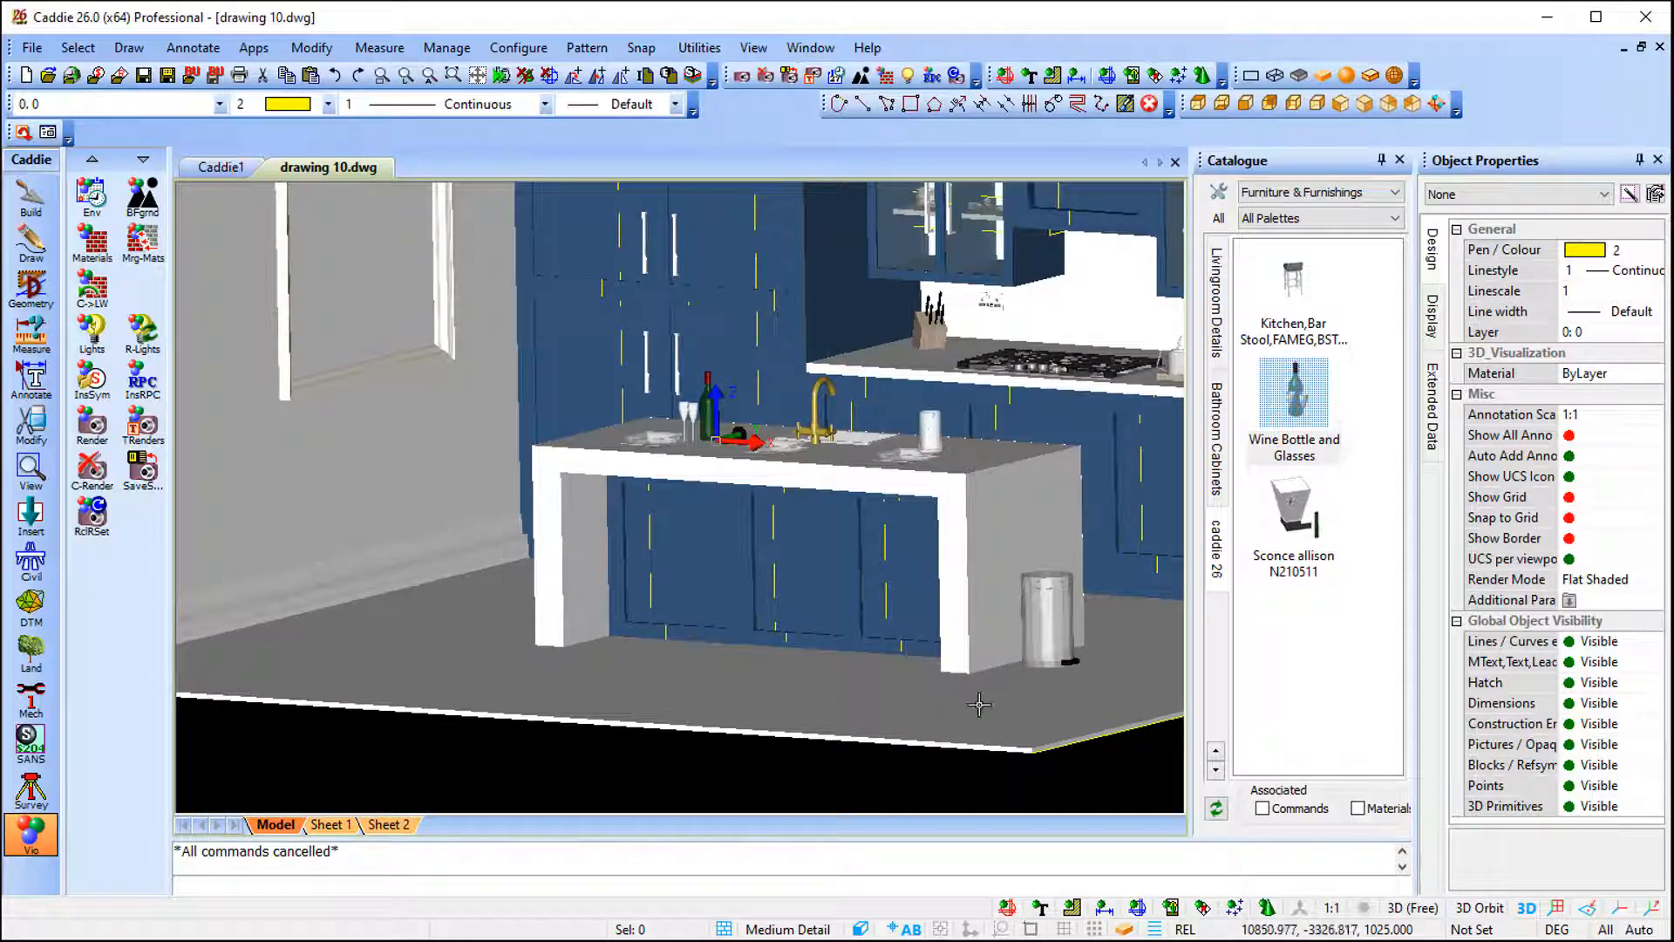
click(1410, 908)
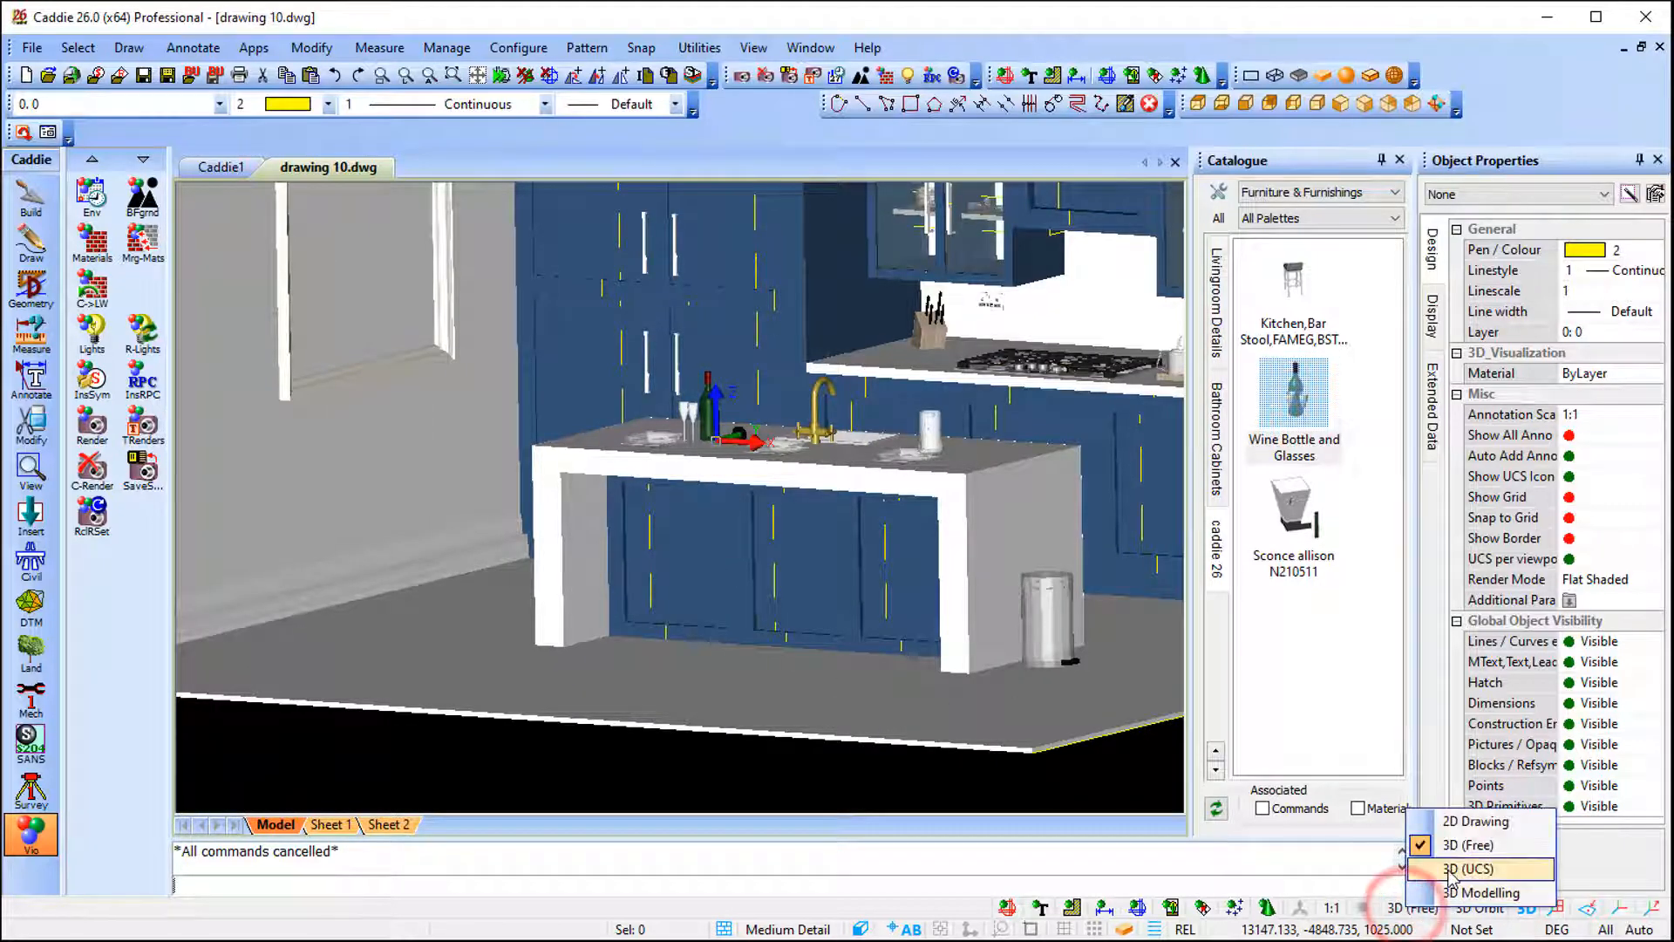
click(1449, 868)
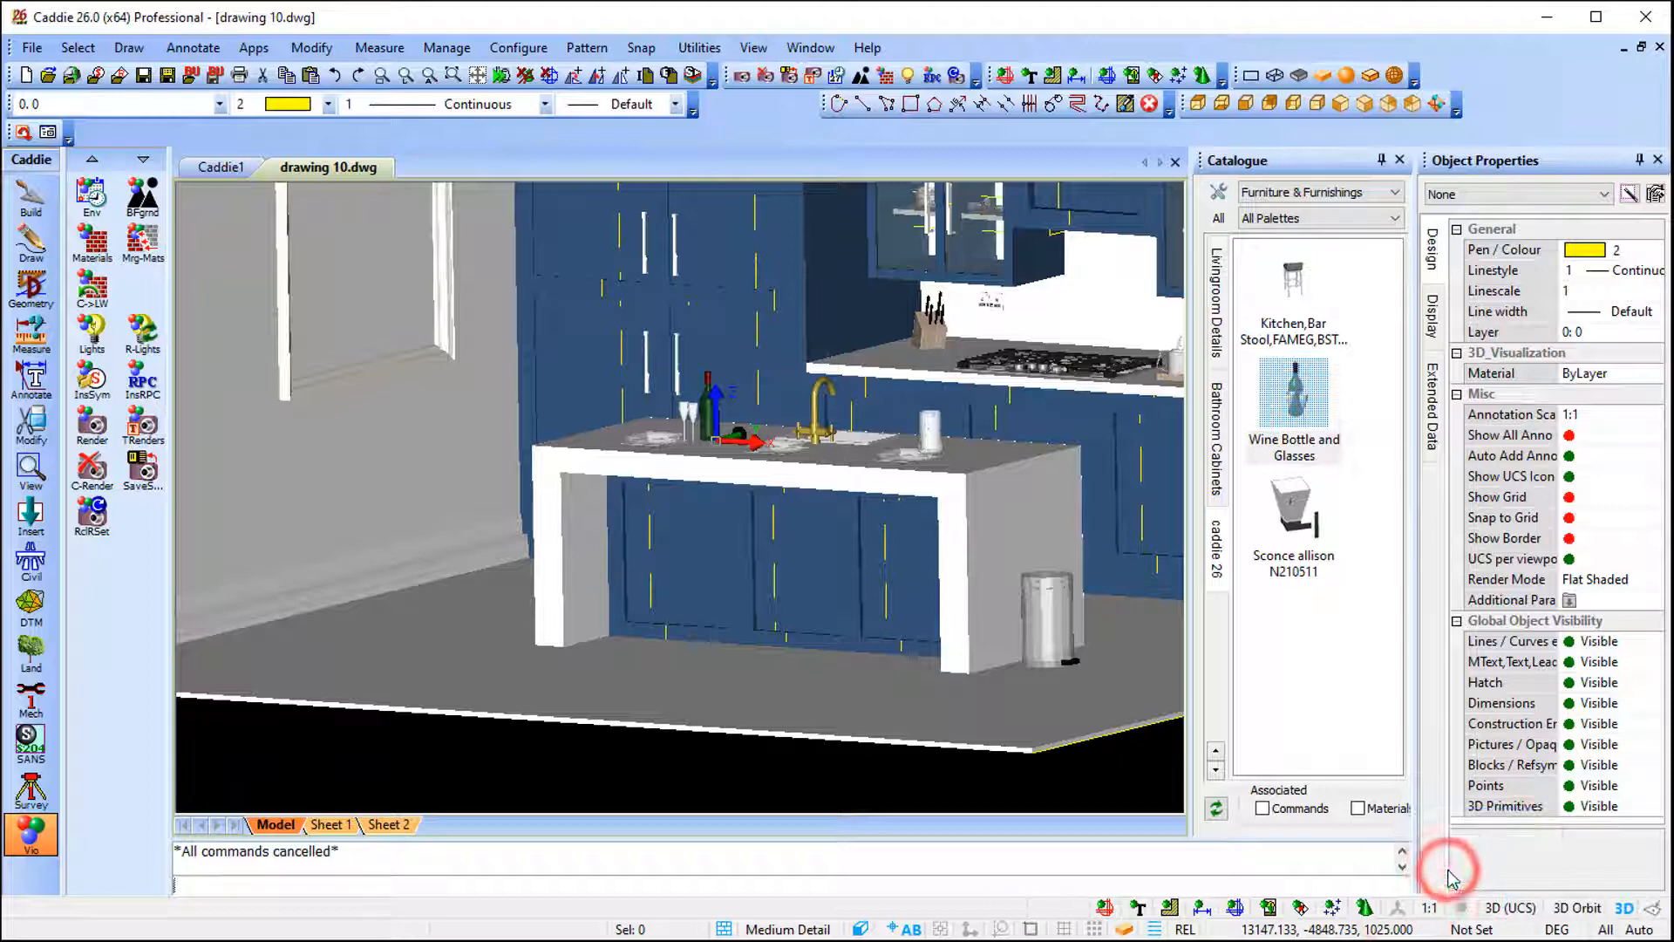
Place two kitchen bar stools from the catalogue side by side in front of the island
click(1294, 312)
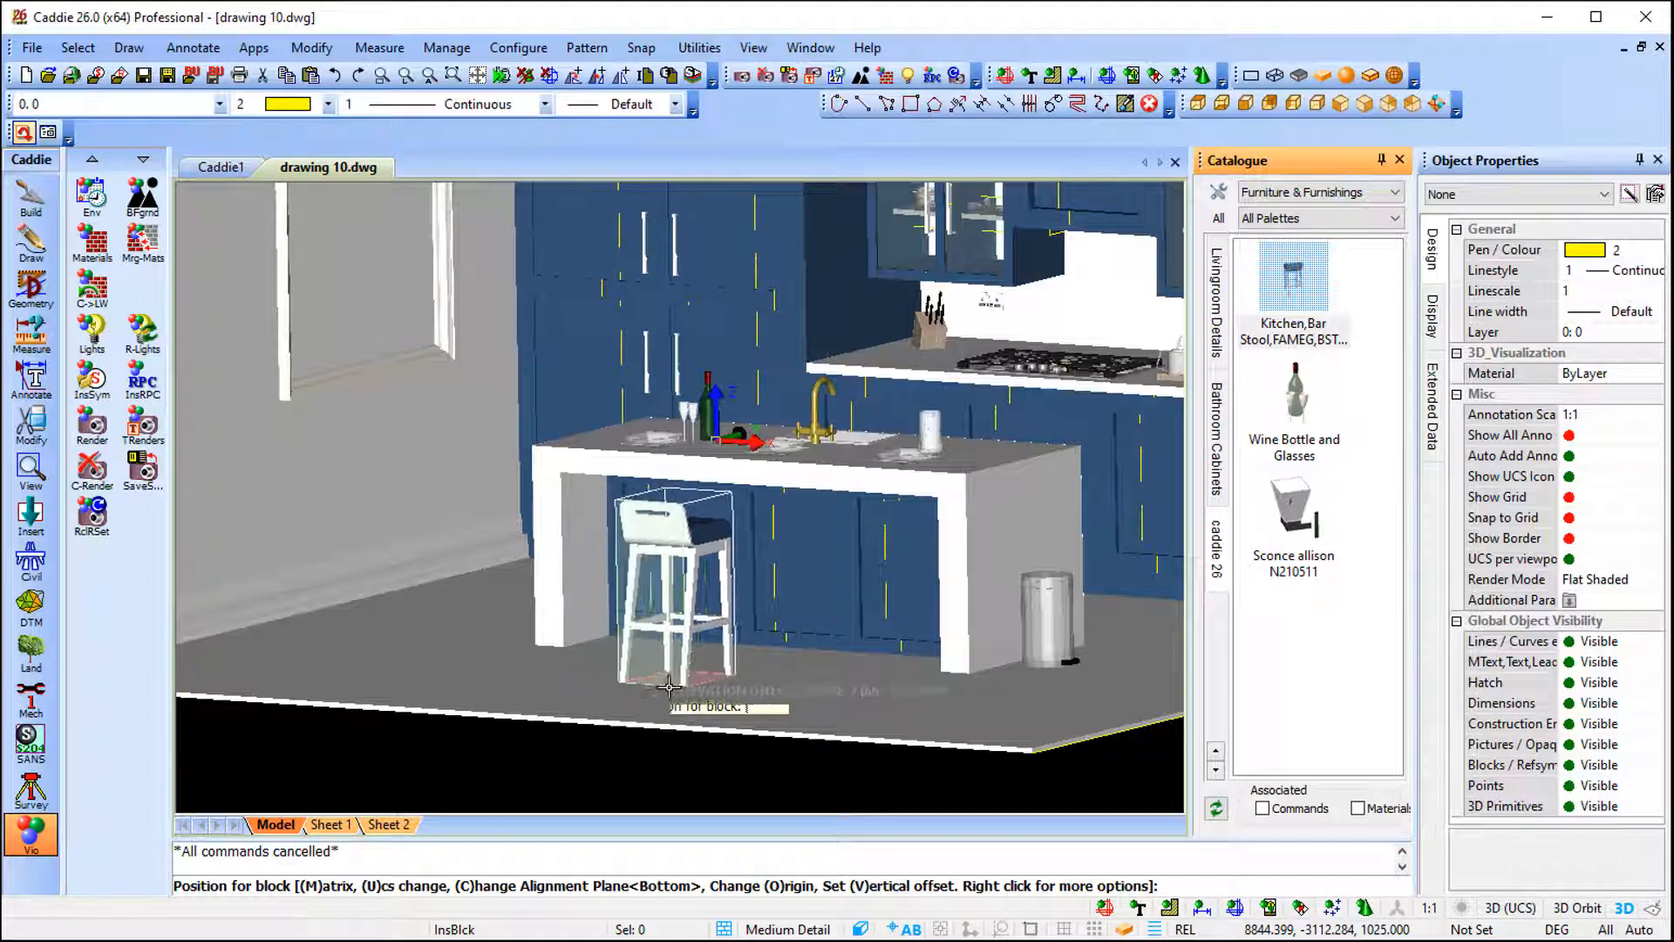
click(844, 688)
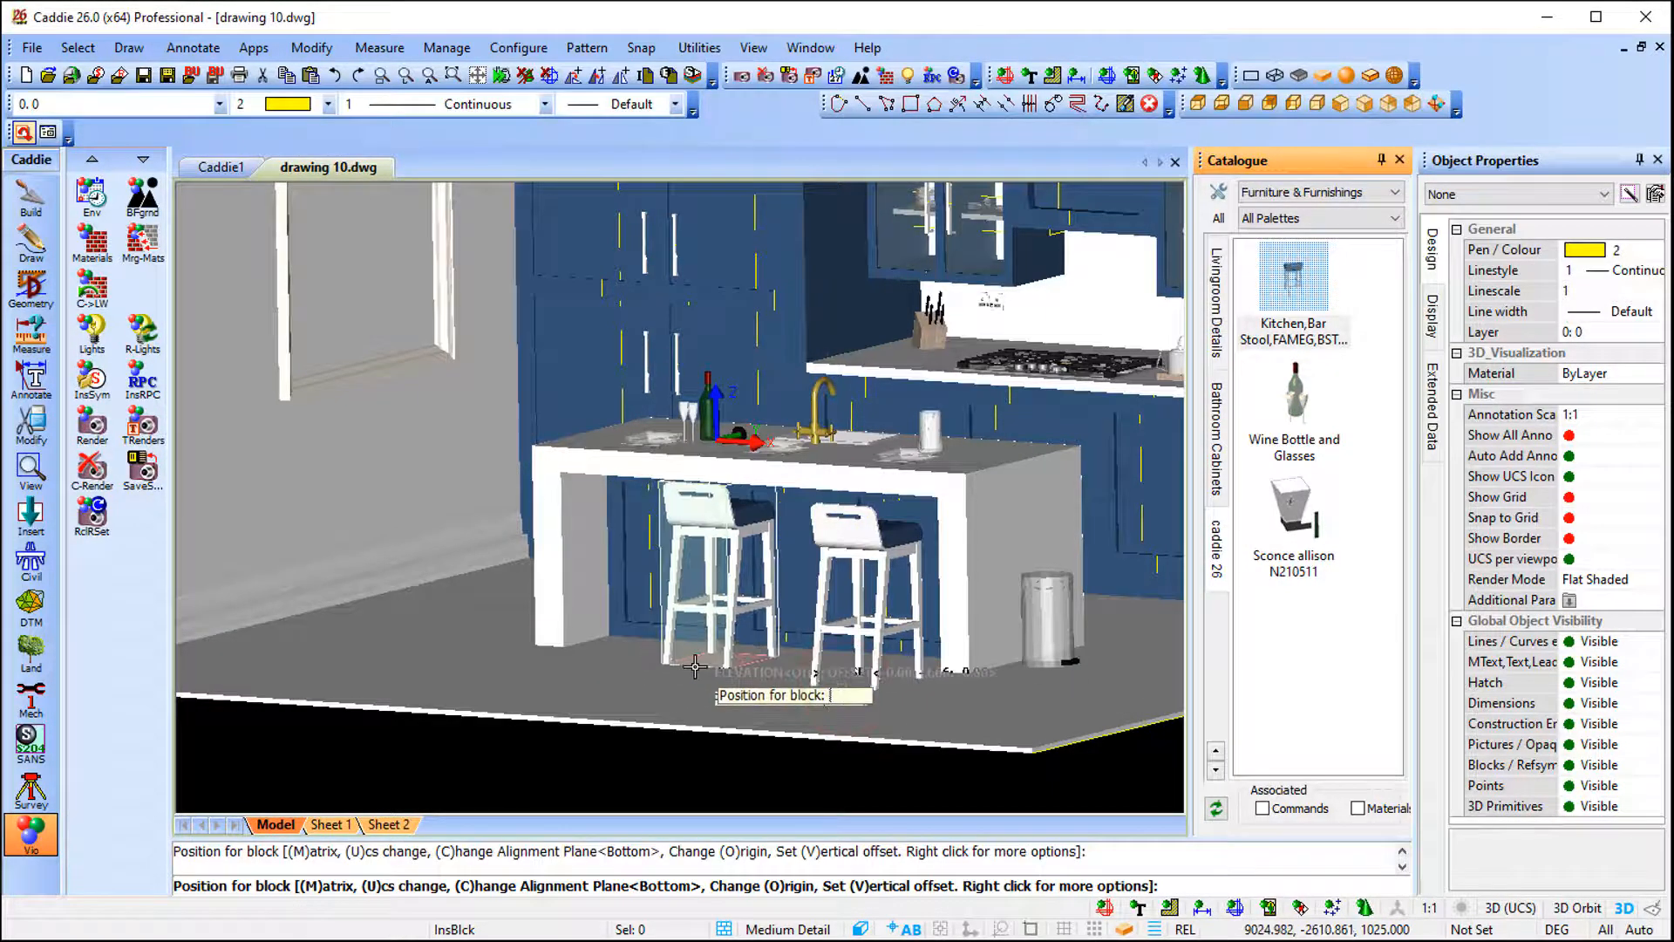
click(695, 667)
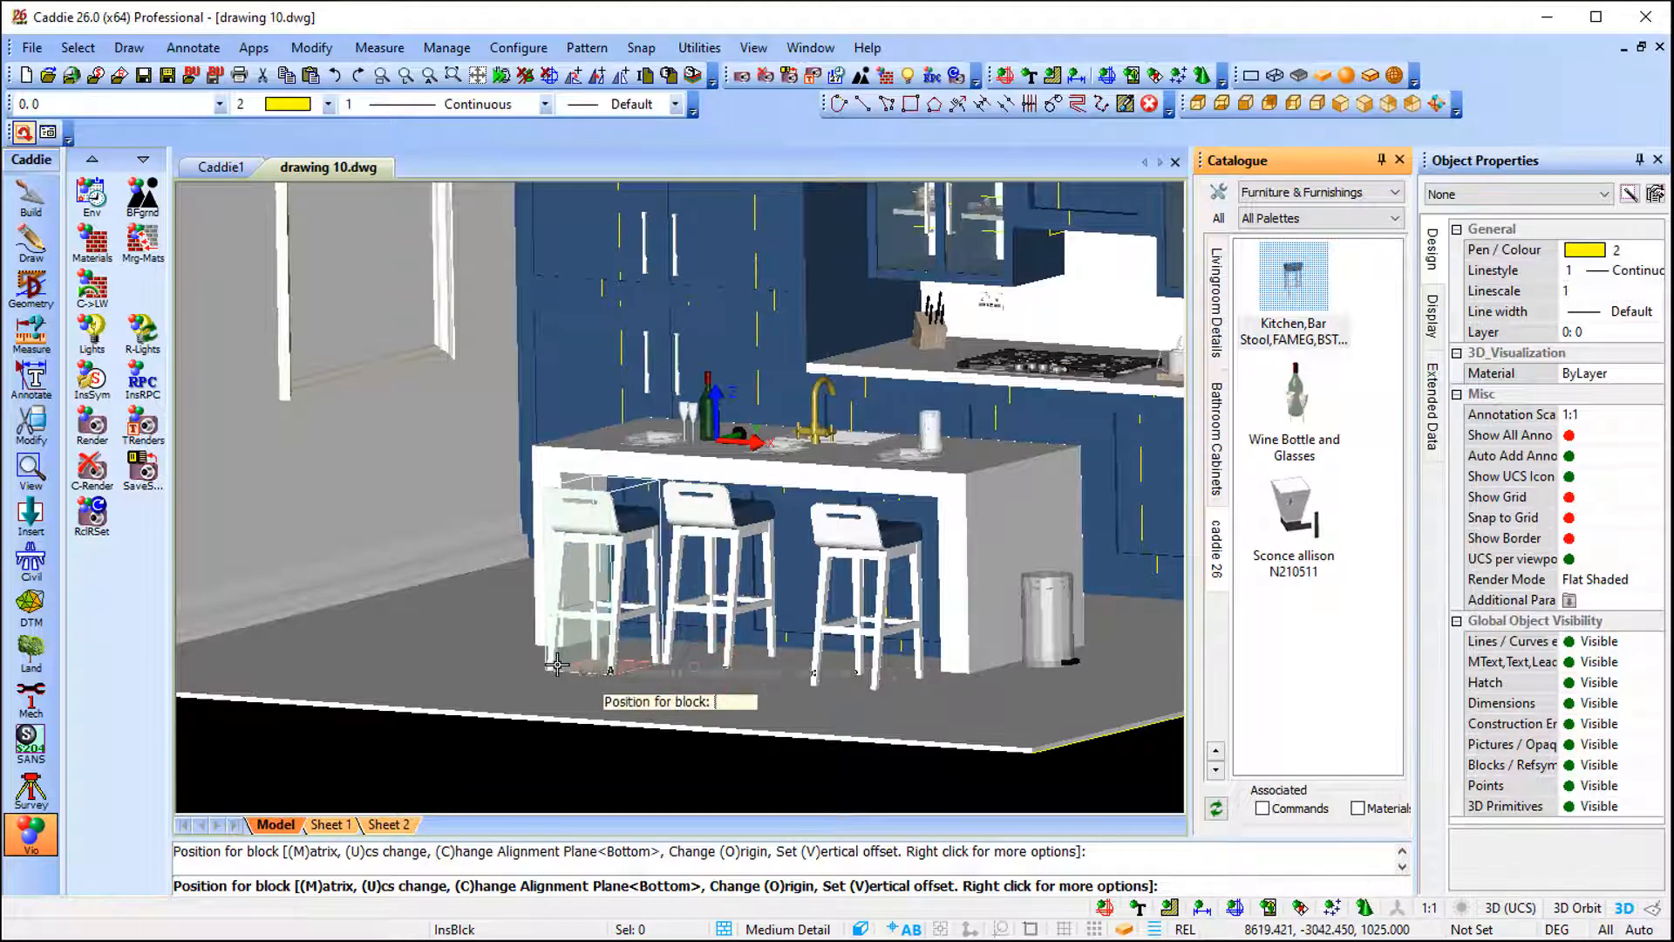
key(Escape)
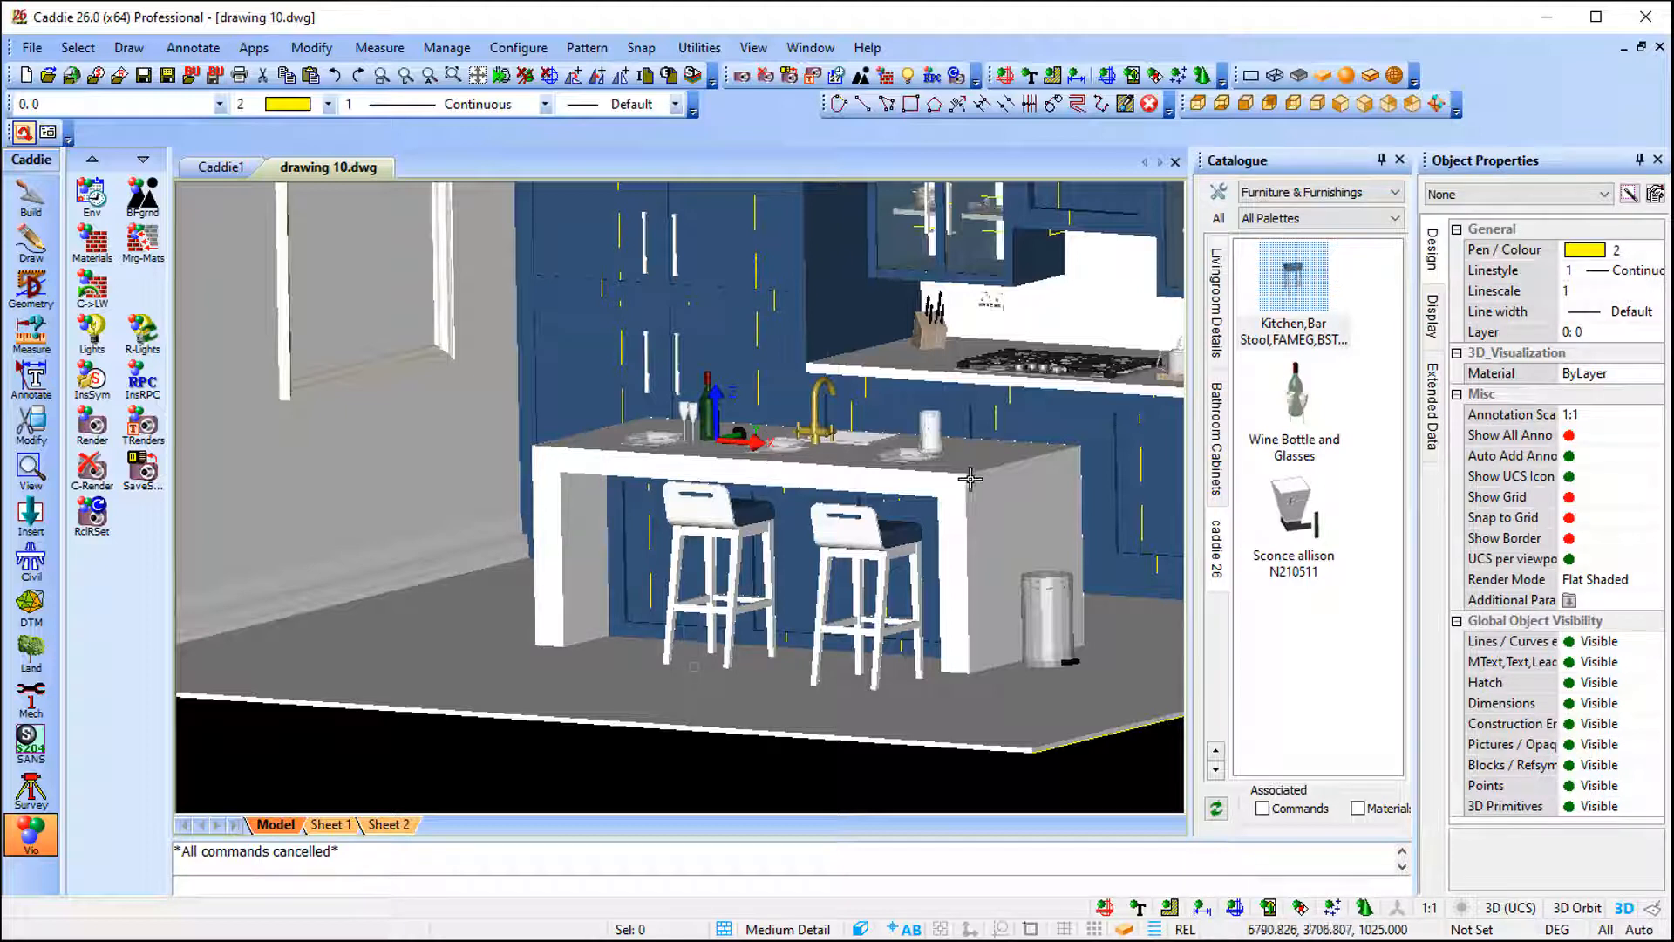
Add a new drawing mode named "caddie 26" based on the 3D Modelling mode
click(1518, 911)
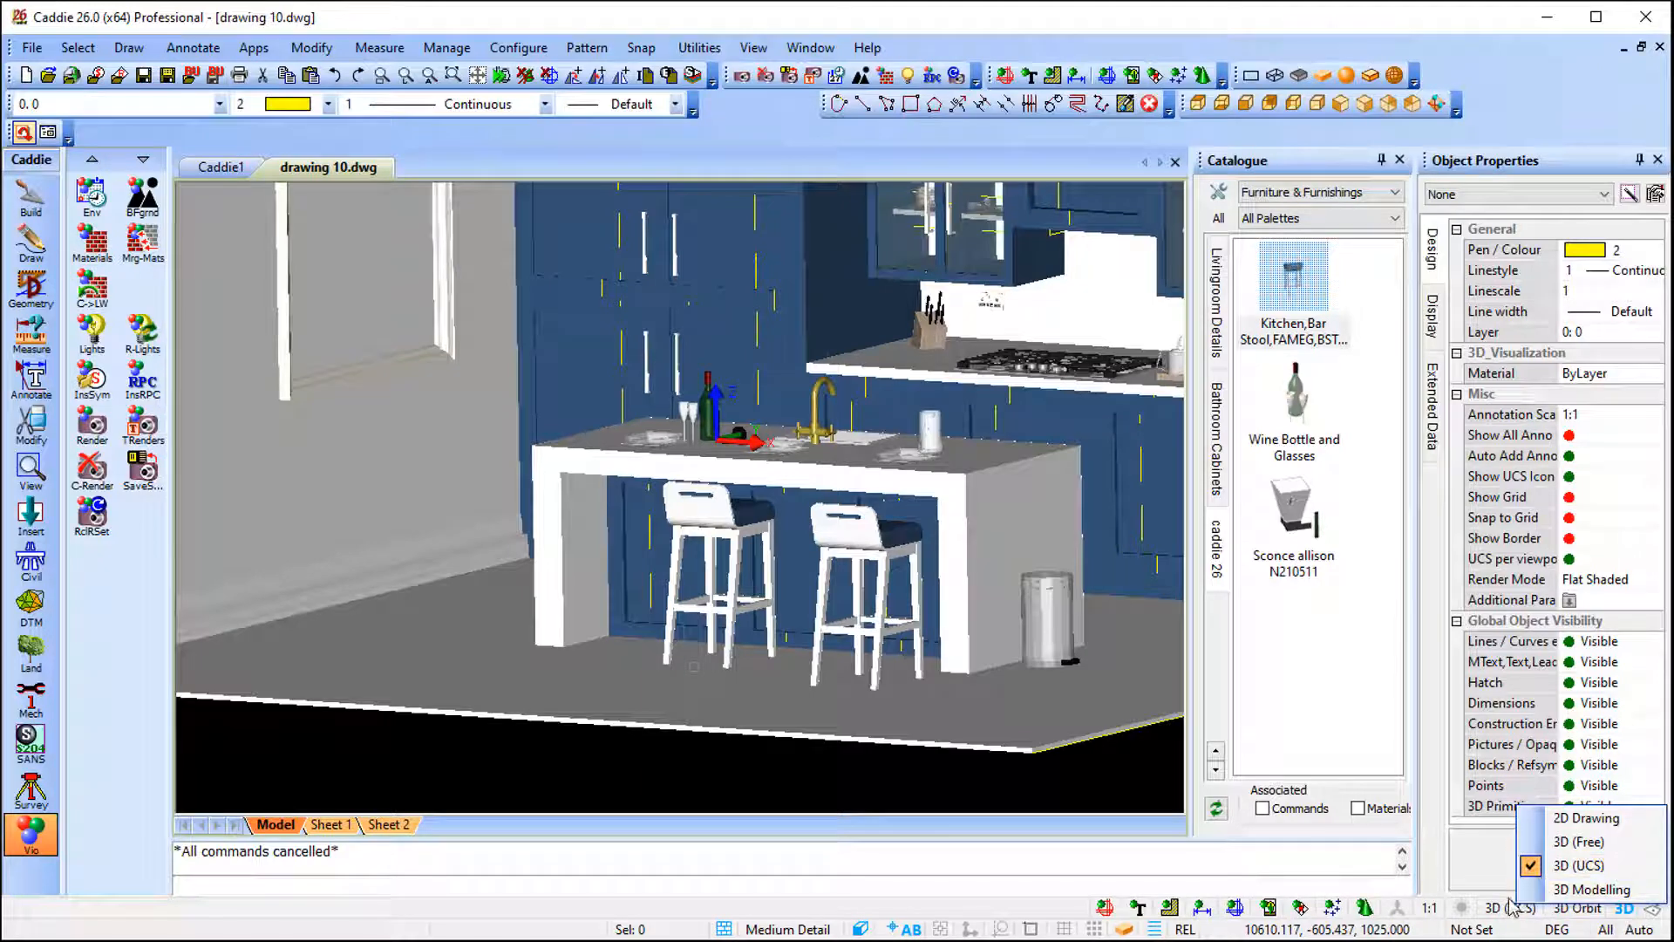
click(1617, 866)
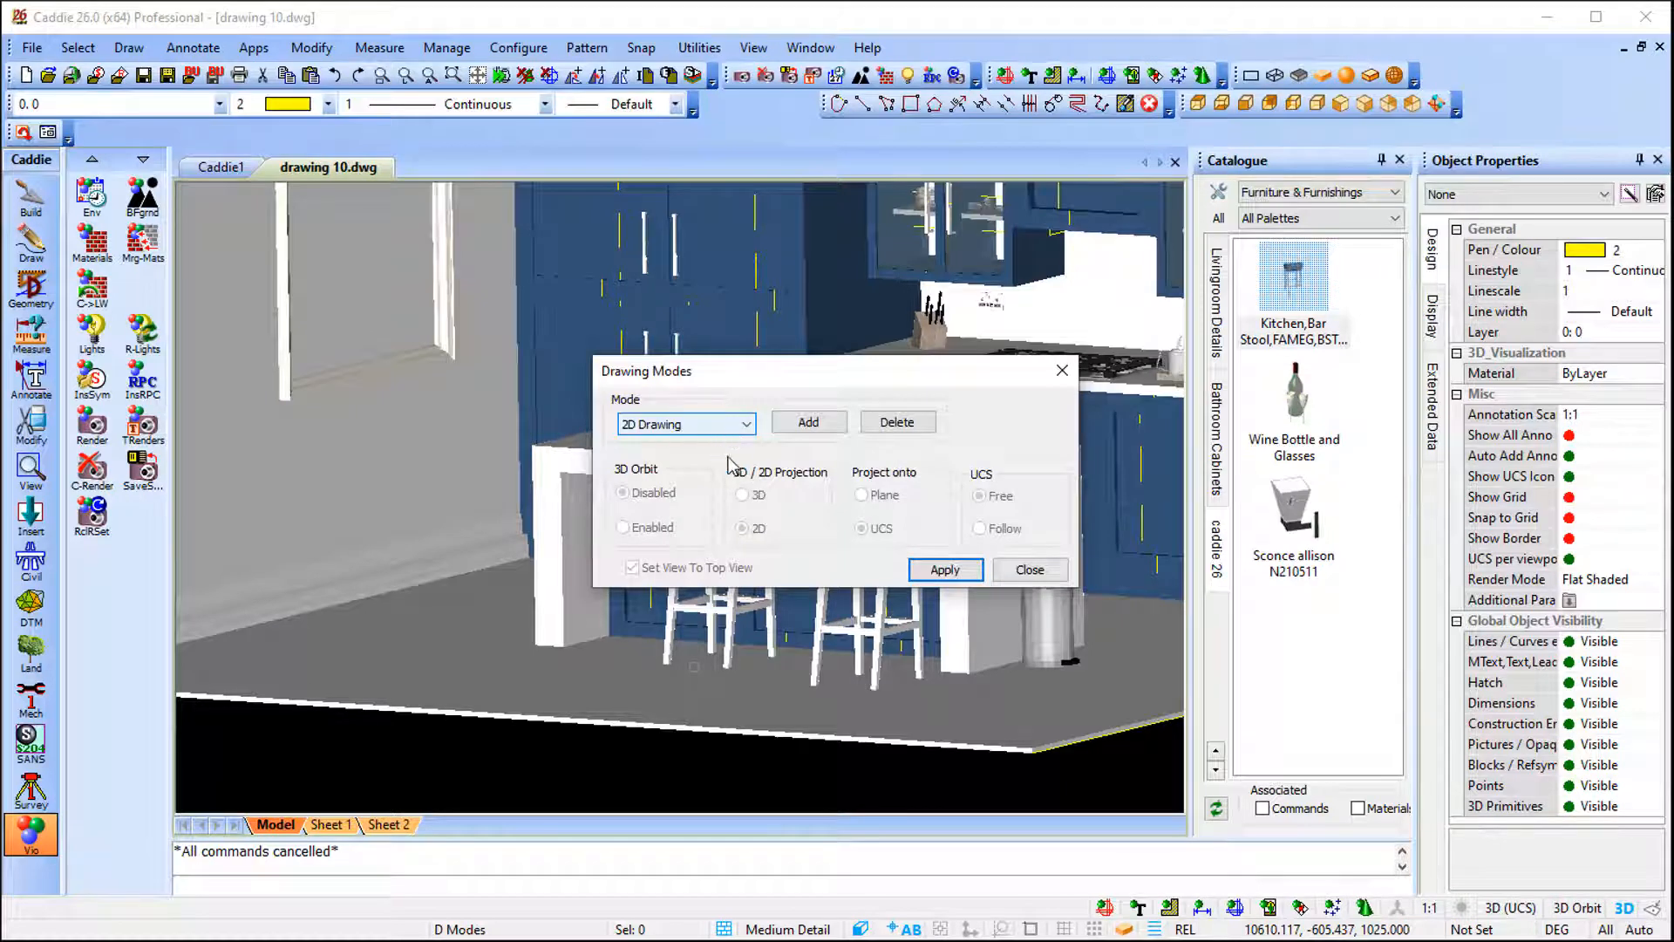
click(743, 425)
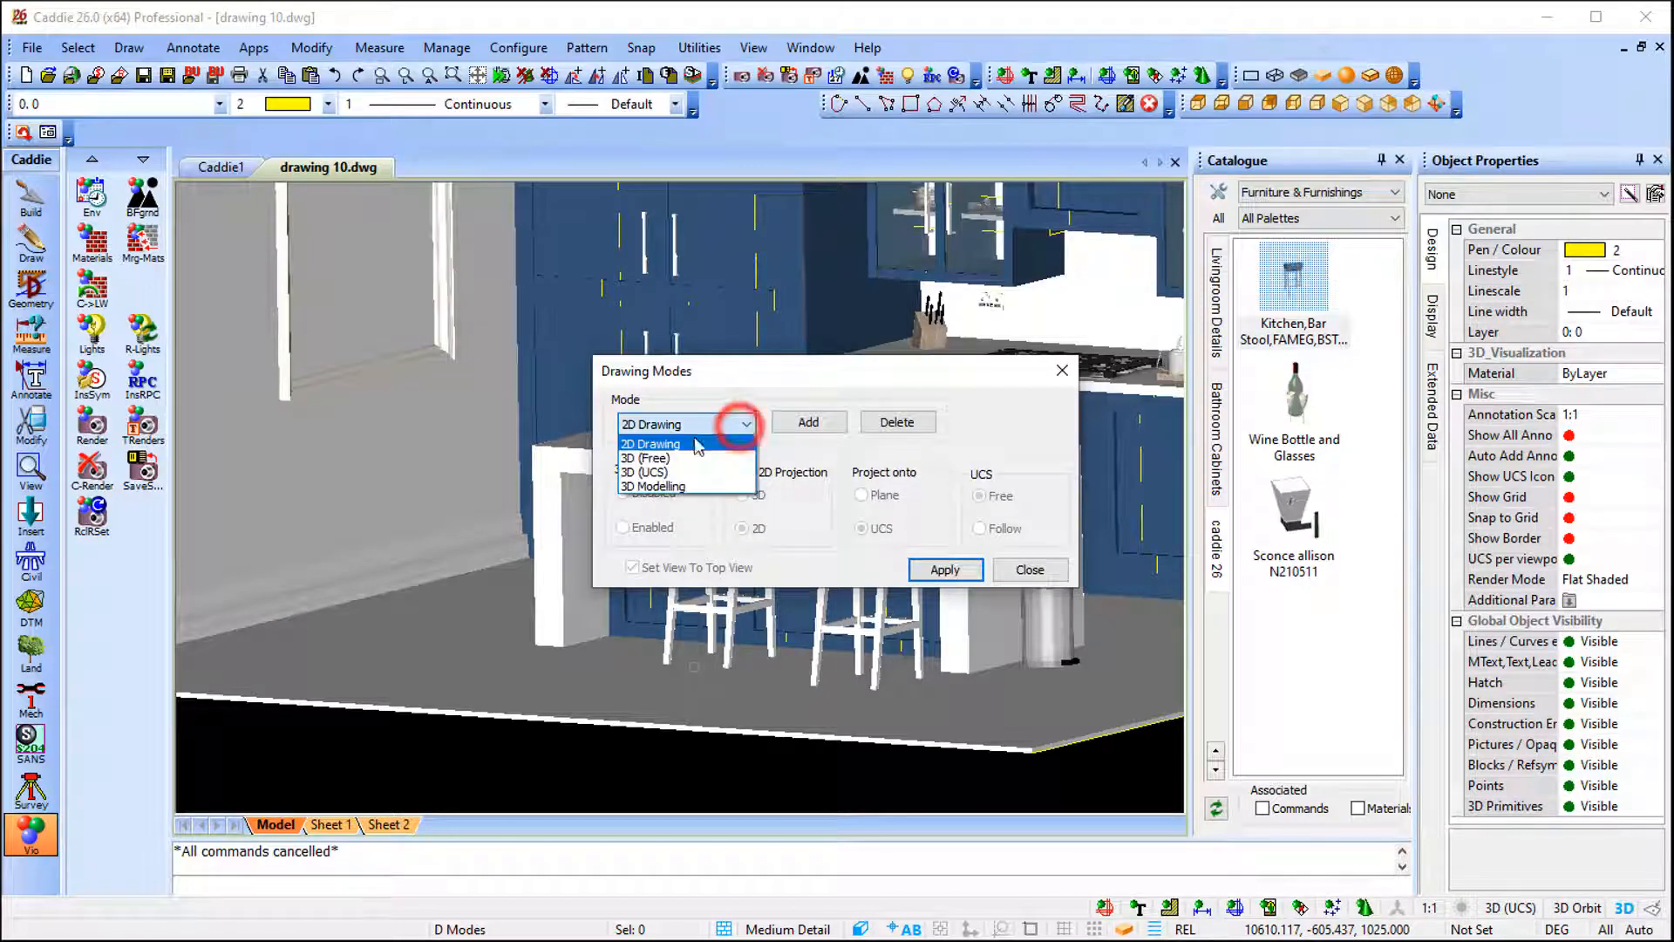
click(695, 484)
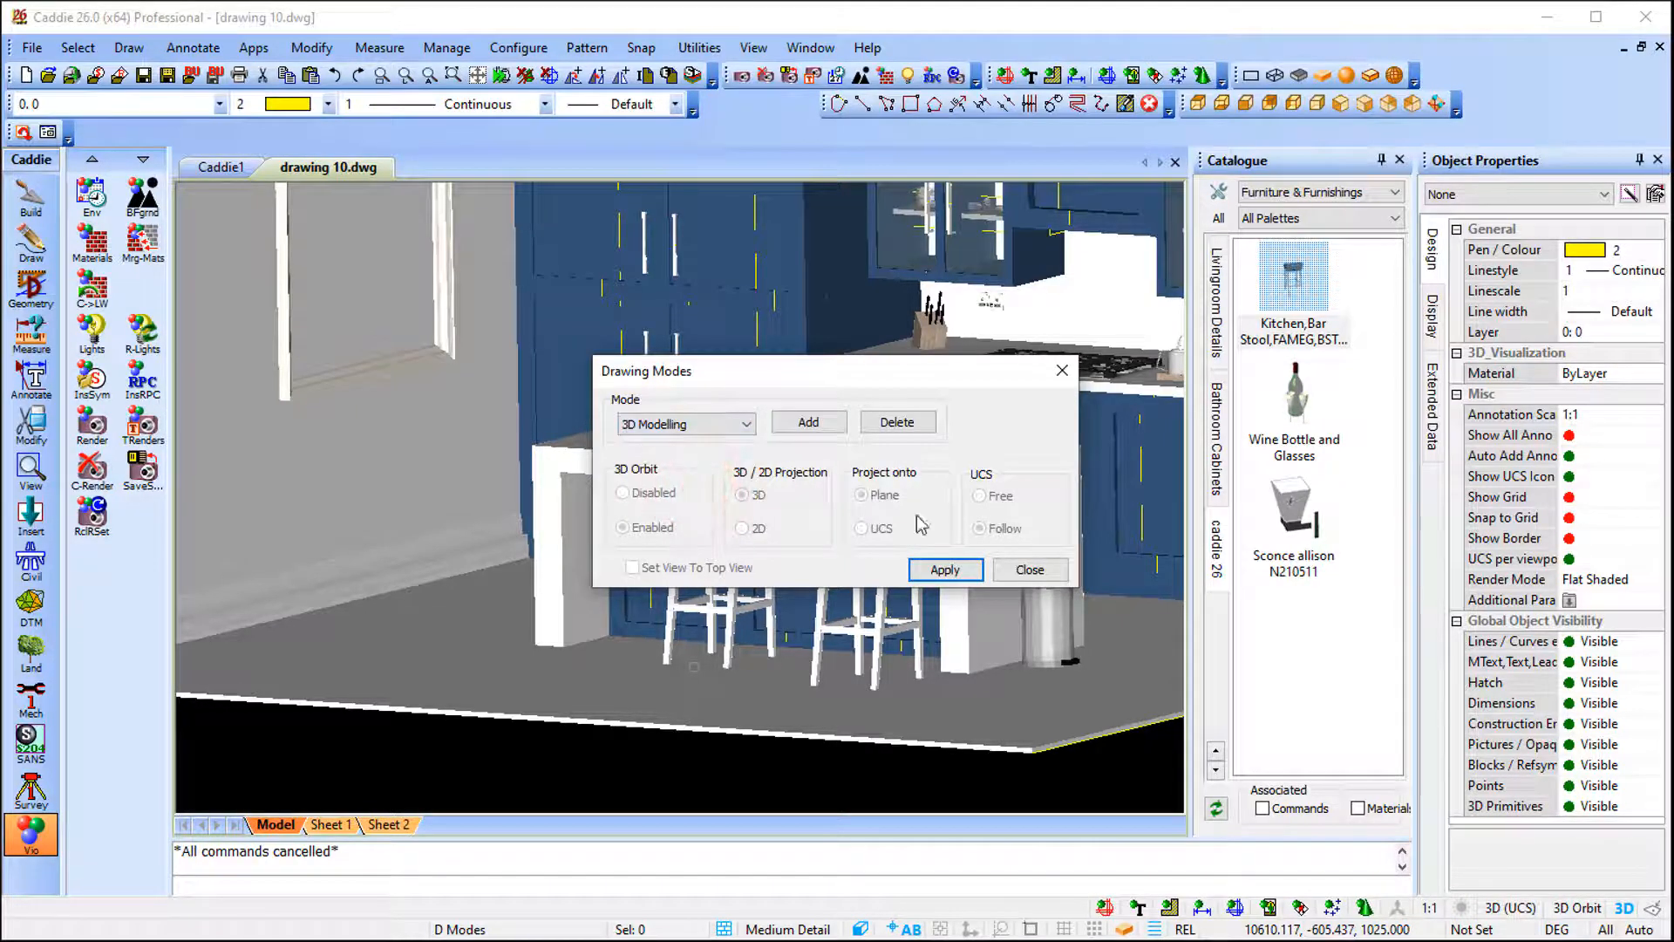
click(811, 423)
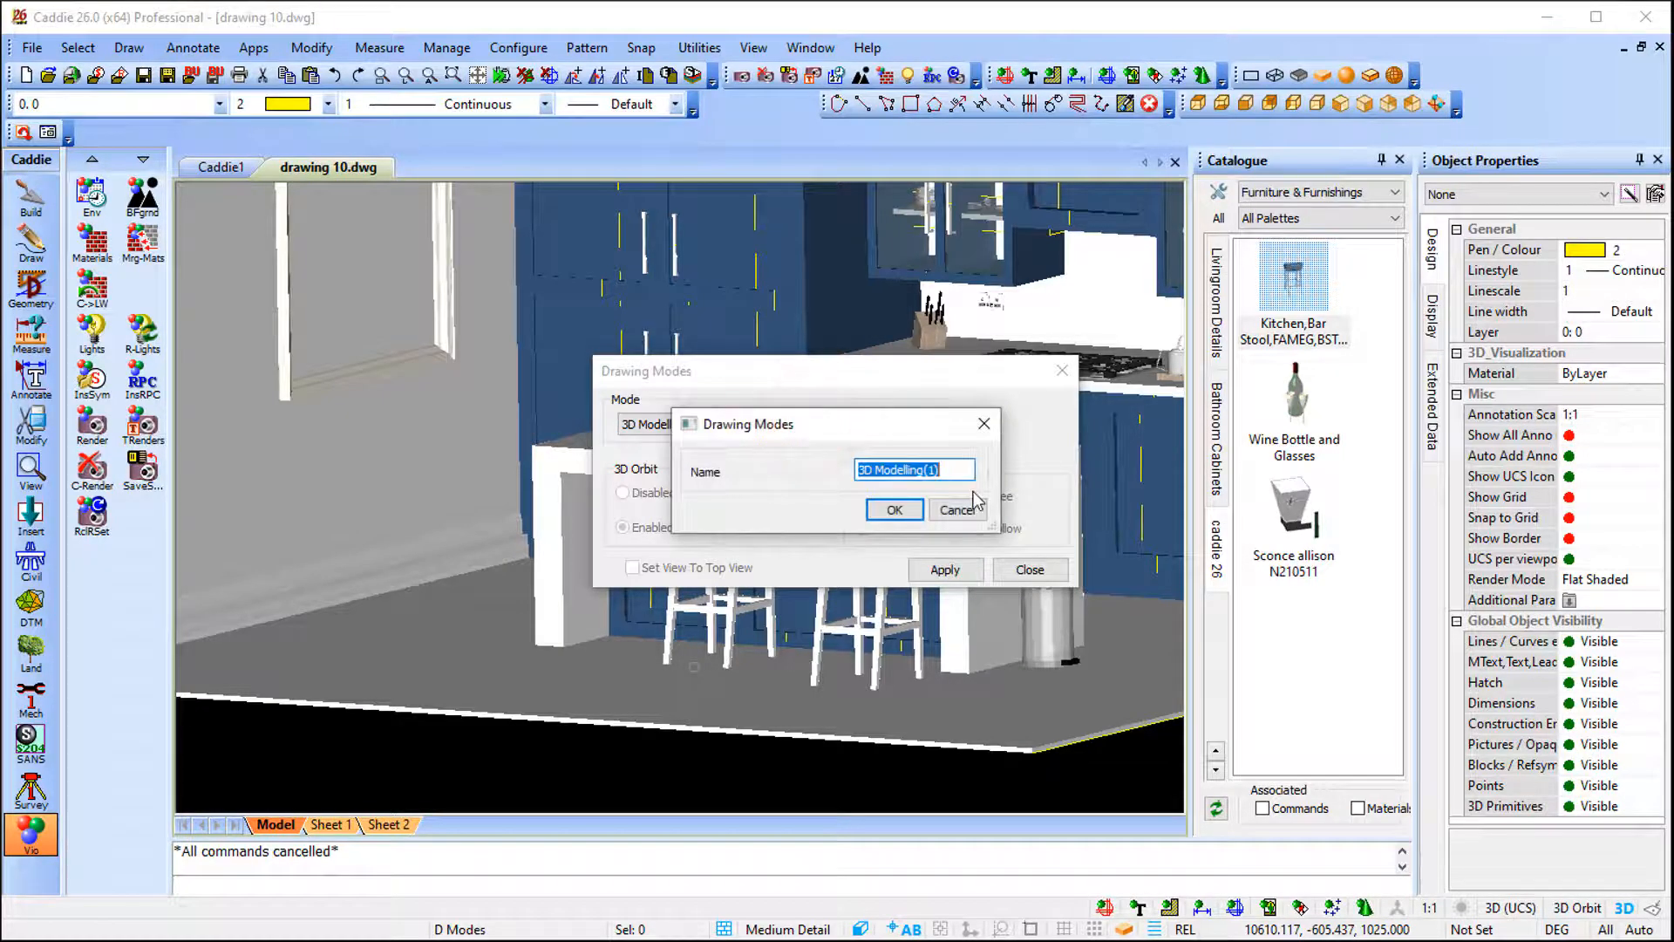
text(caddie 26)
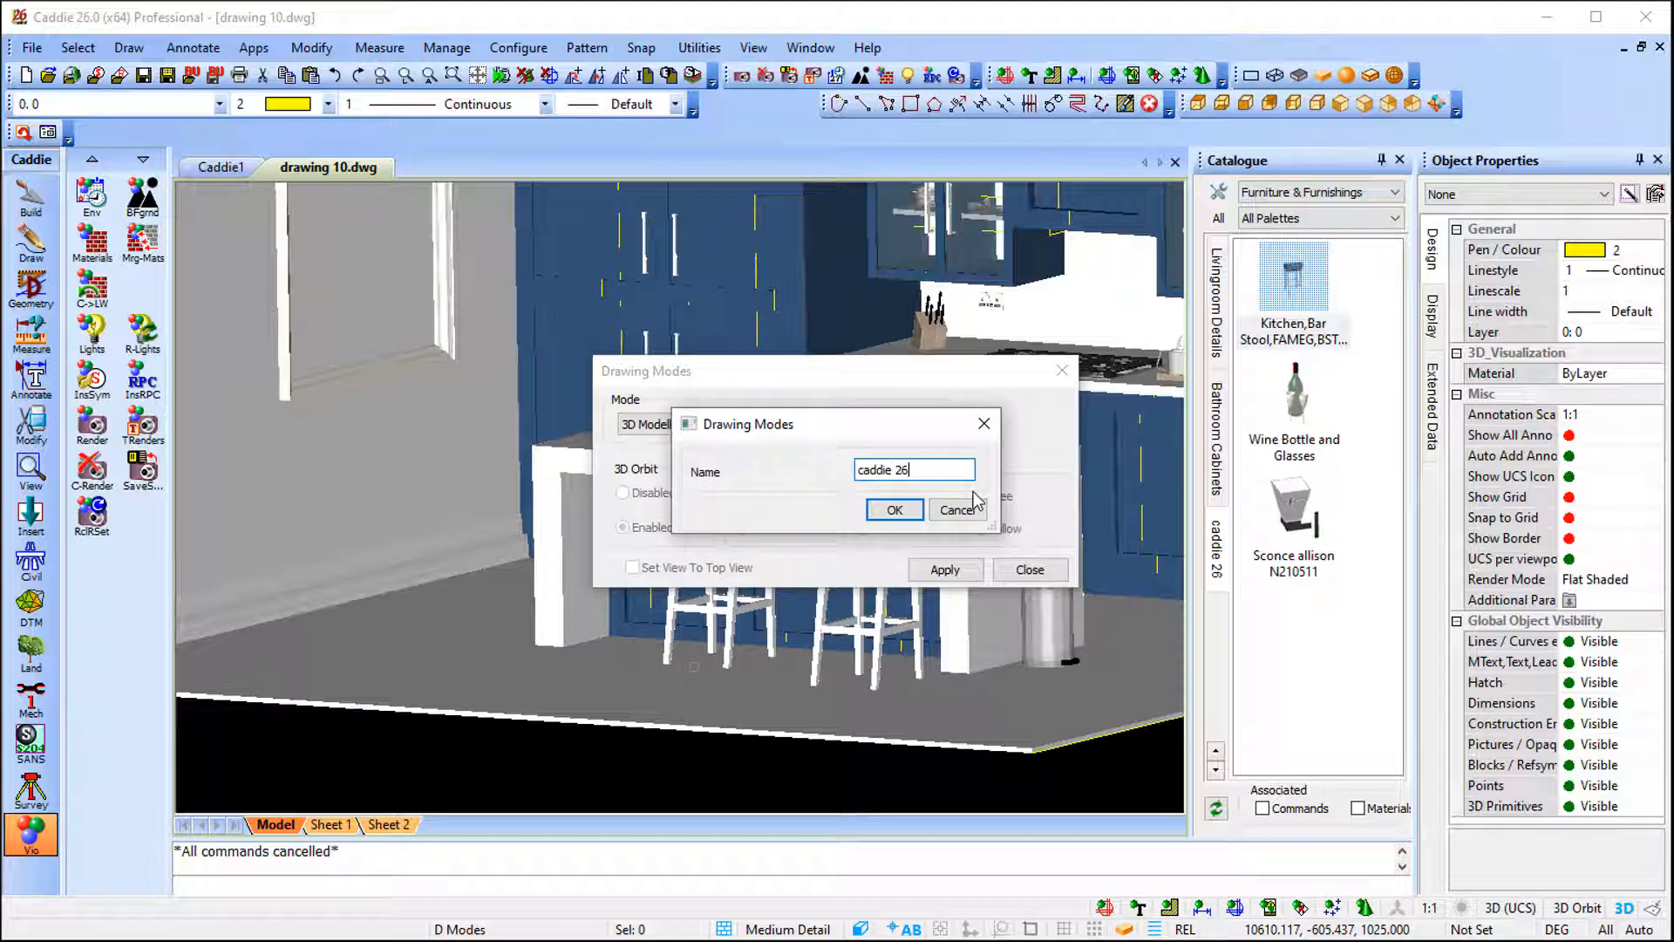
click(895, 510)
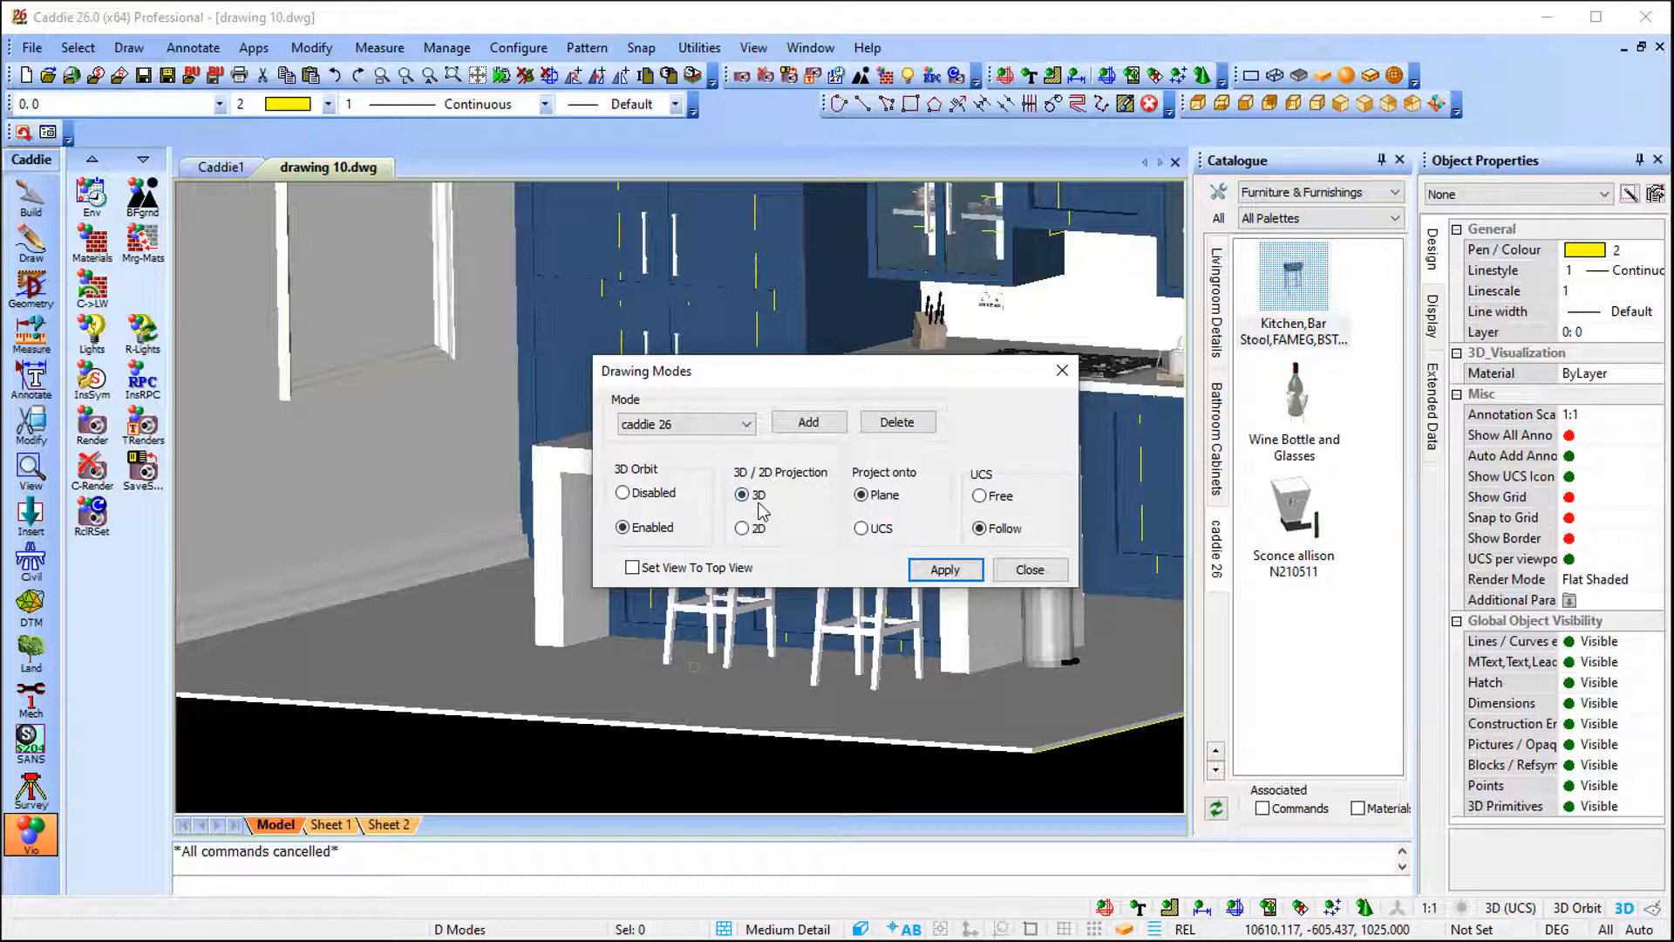
Set the caddie 26 mode to 2D projection, project onto UCS and UCS Free, and make it the current drawing mode
click(748, 529)
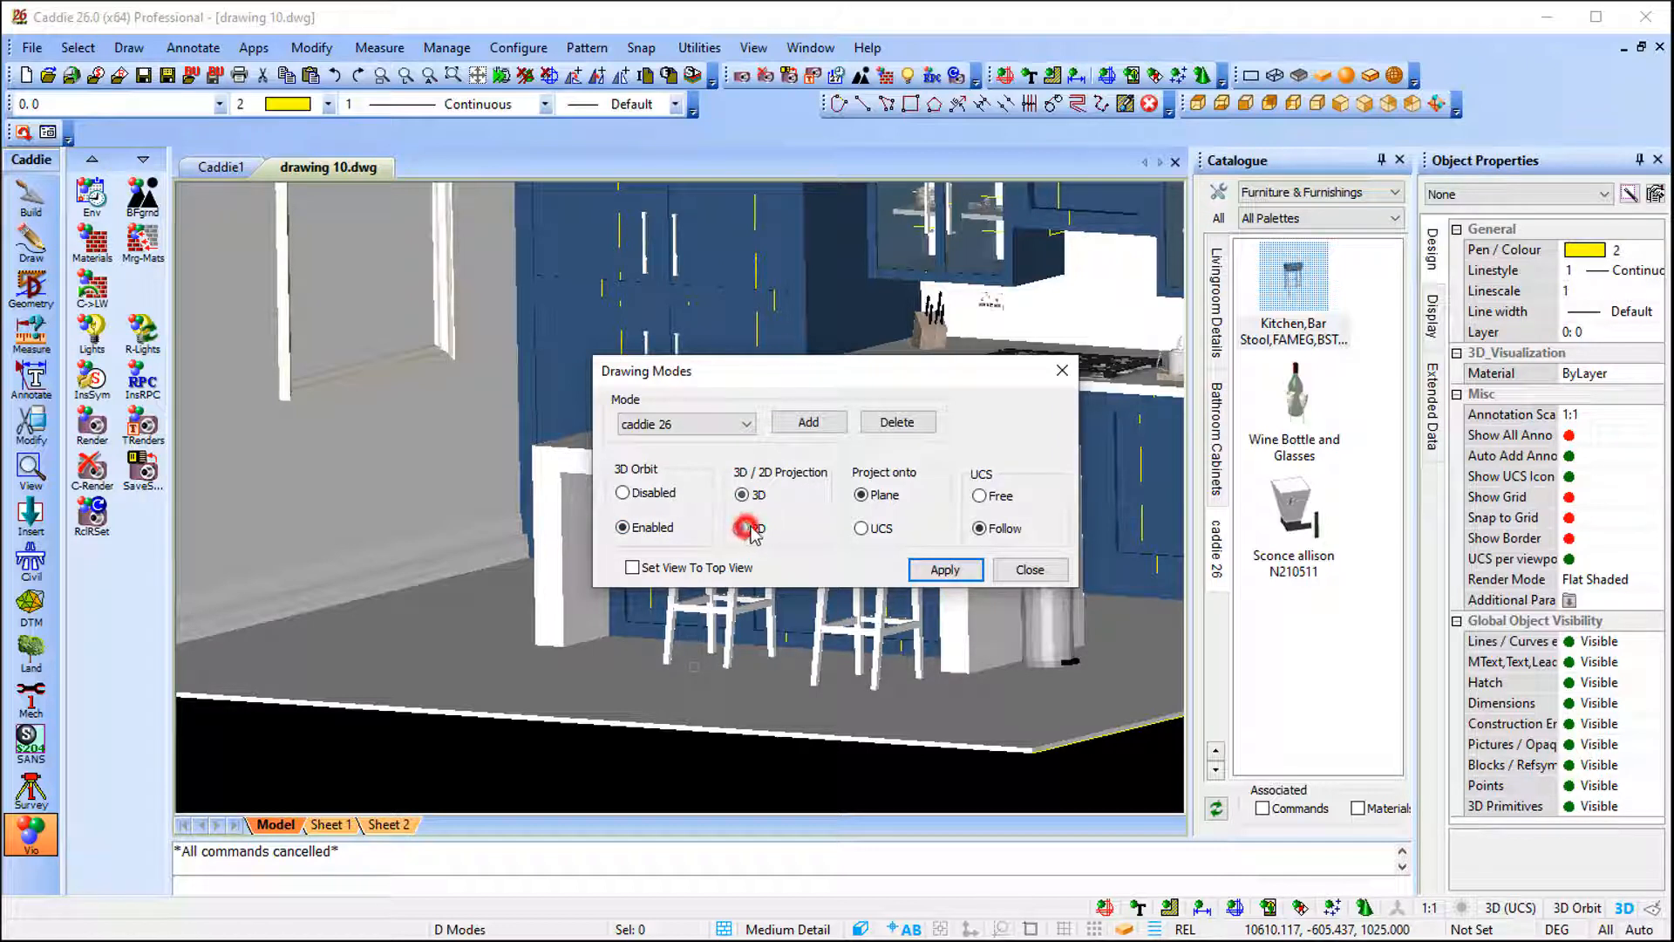
click(863, 528)
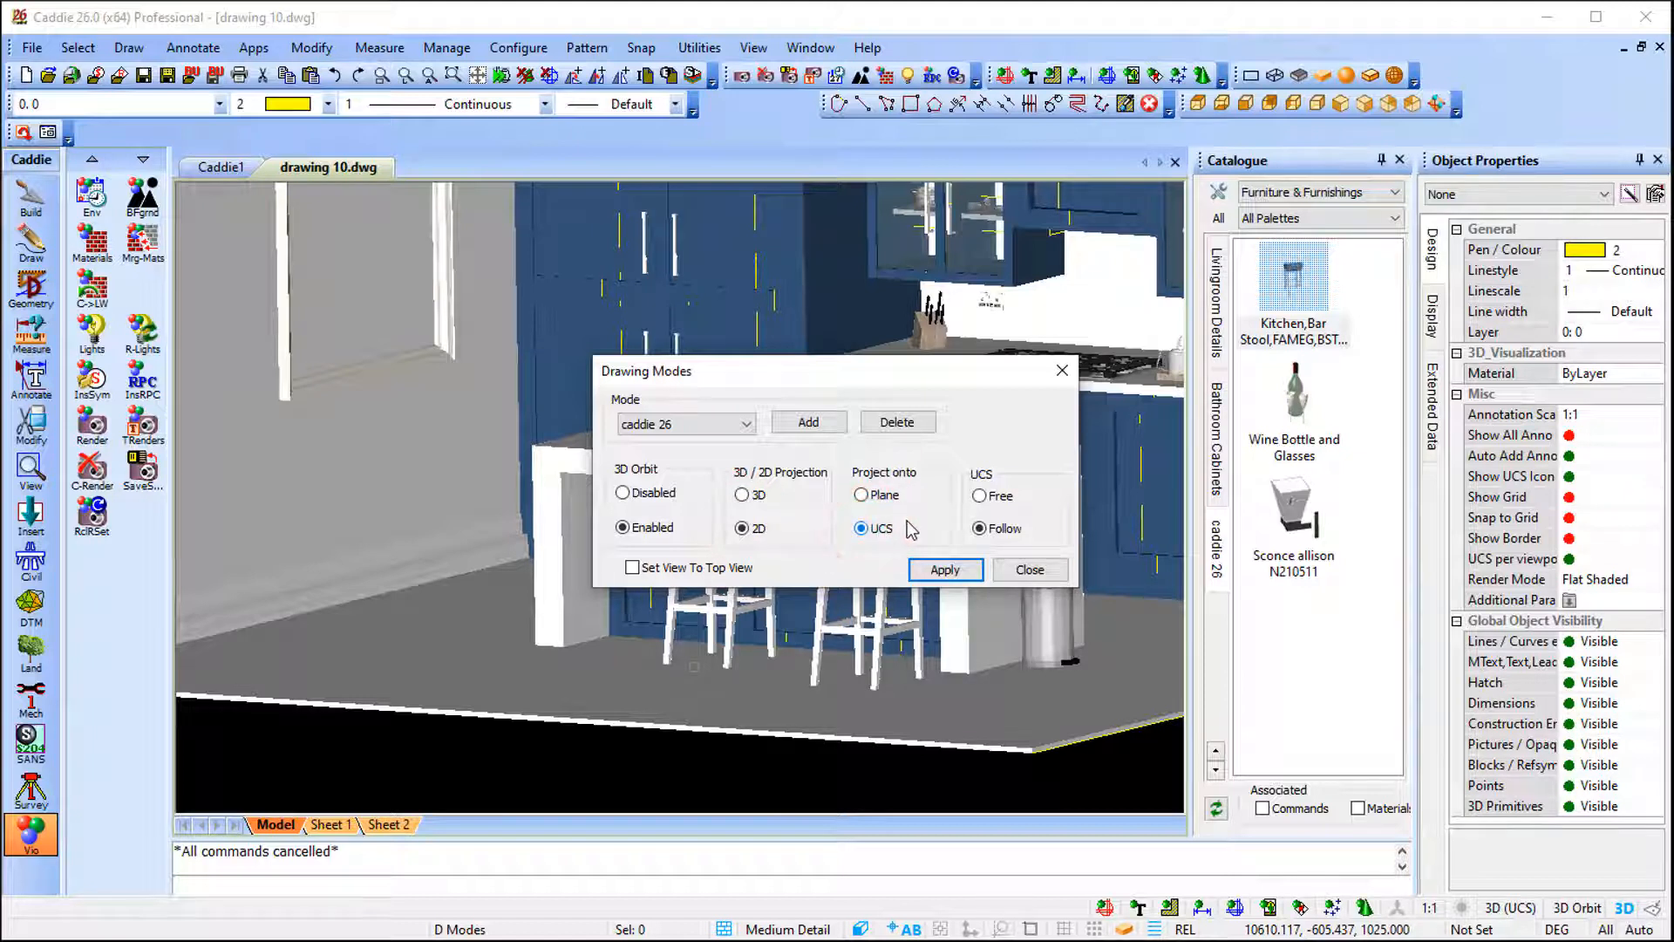
click(980, 495)
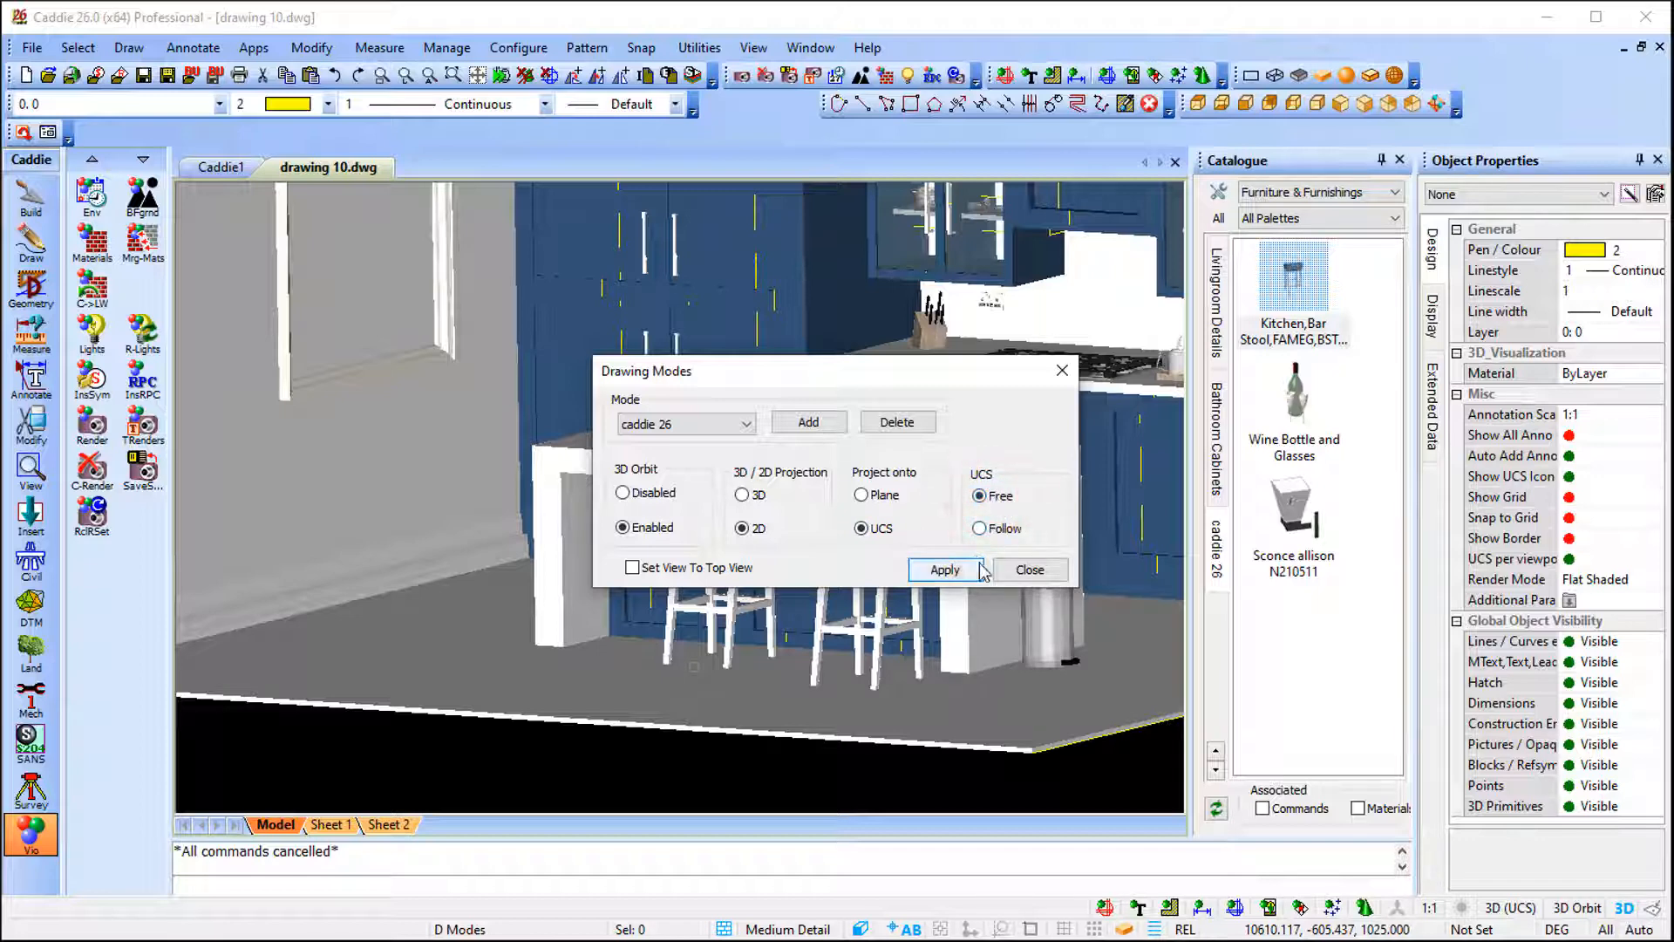
click(1030, 570)
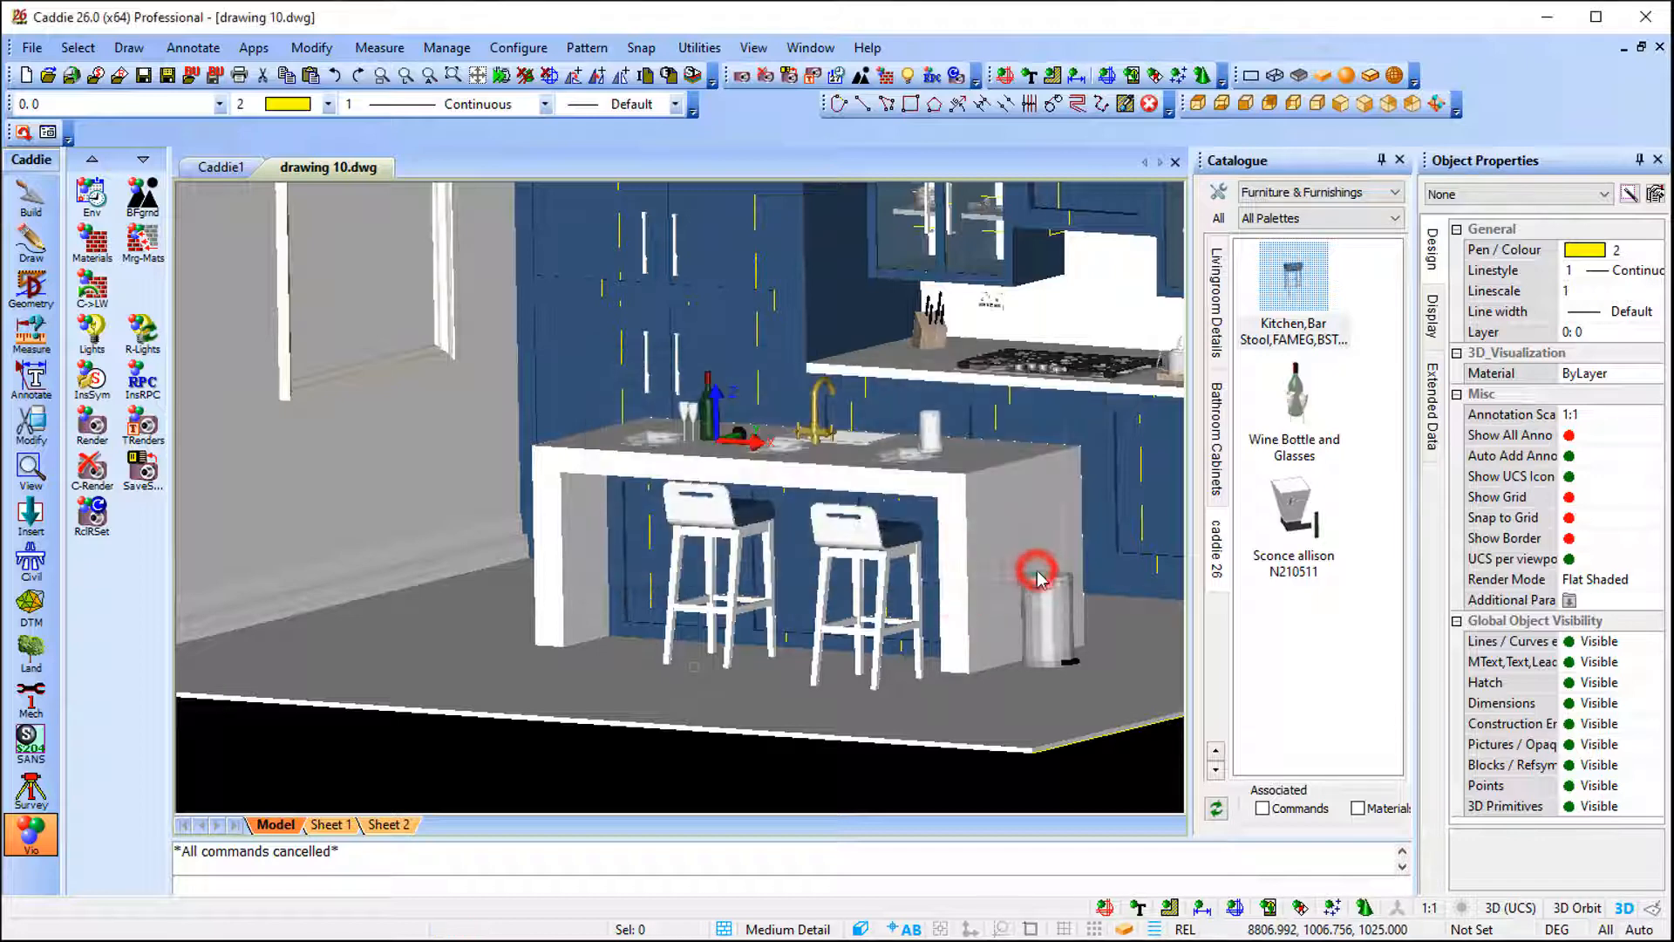
click(1514, 908)
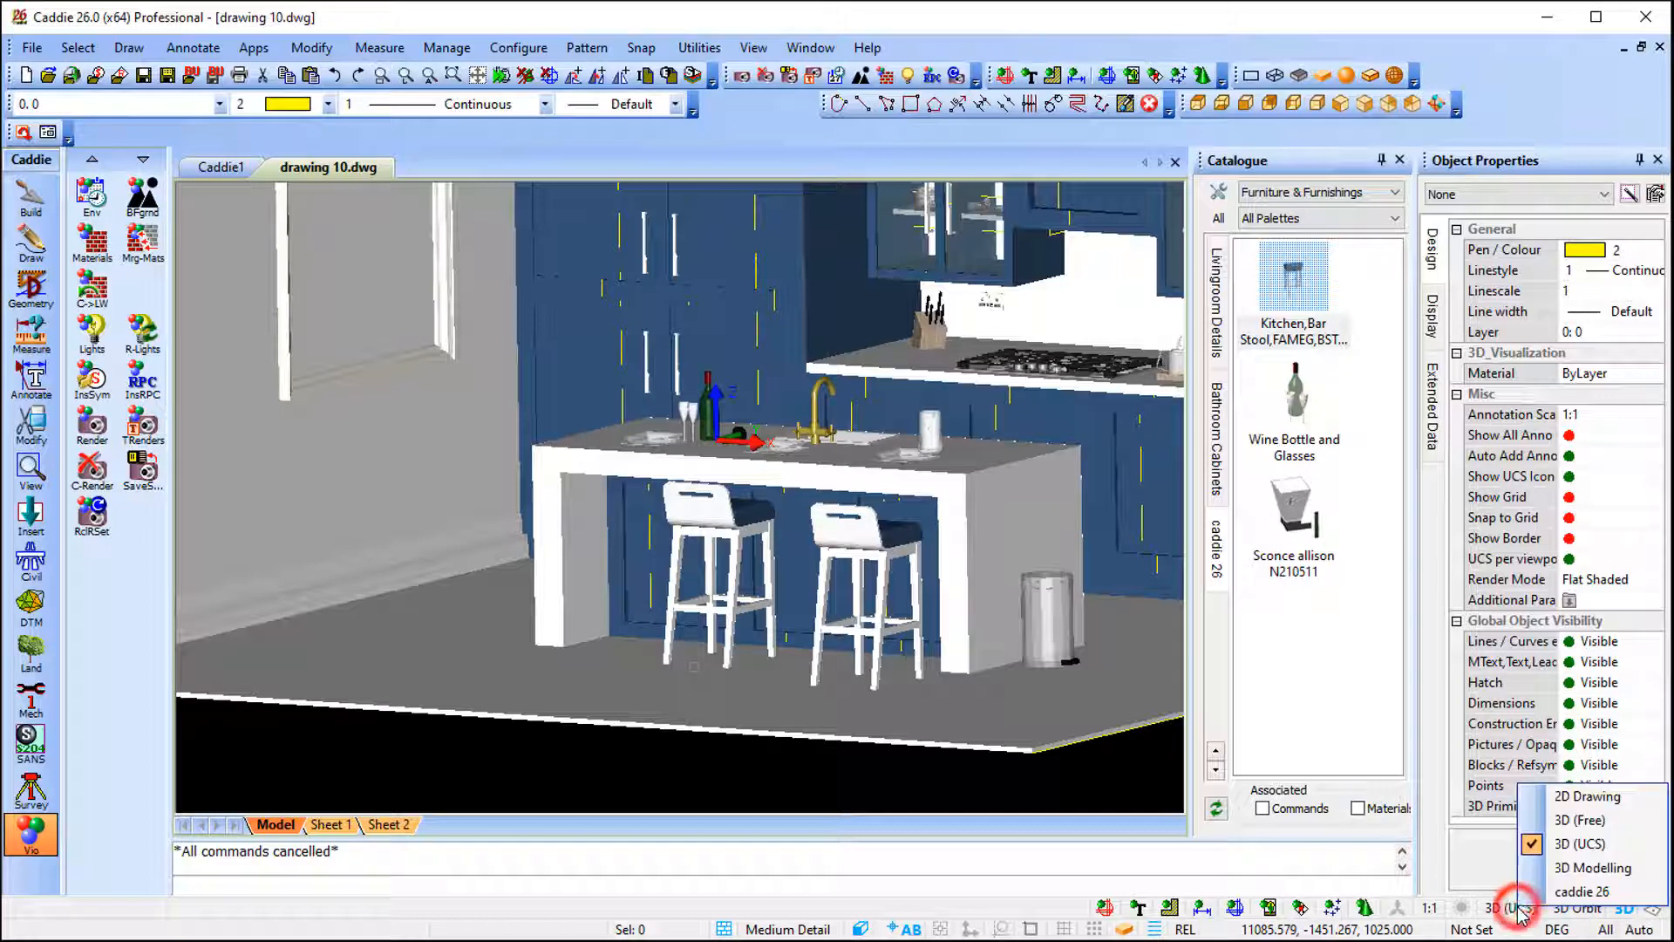
click(1612, 891)
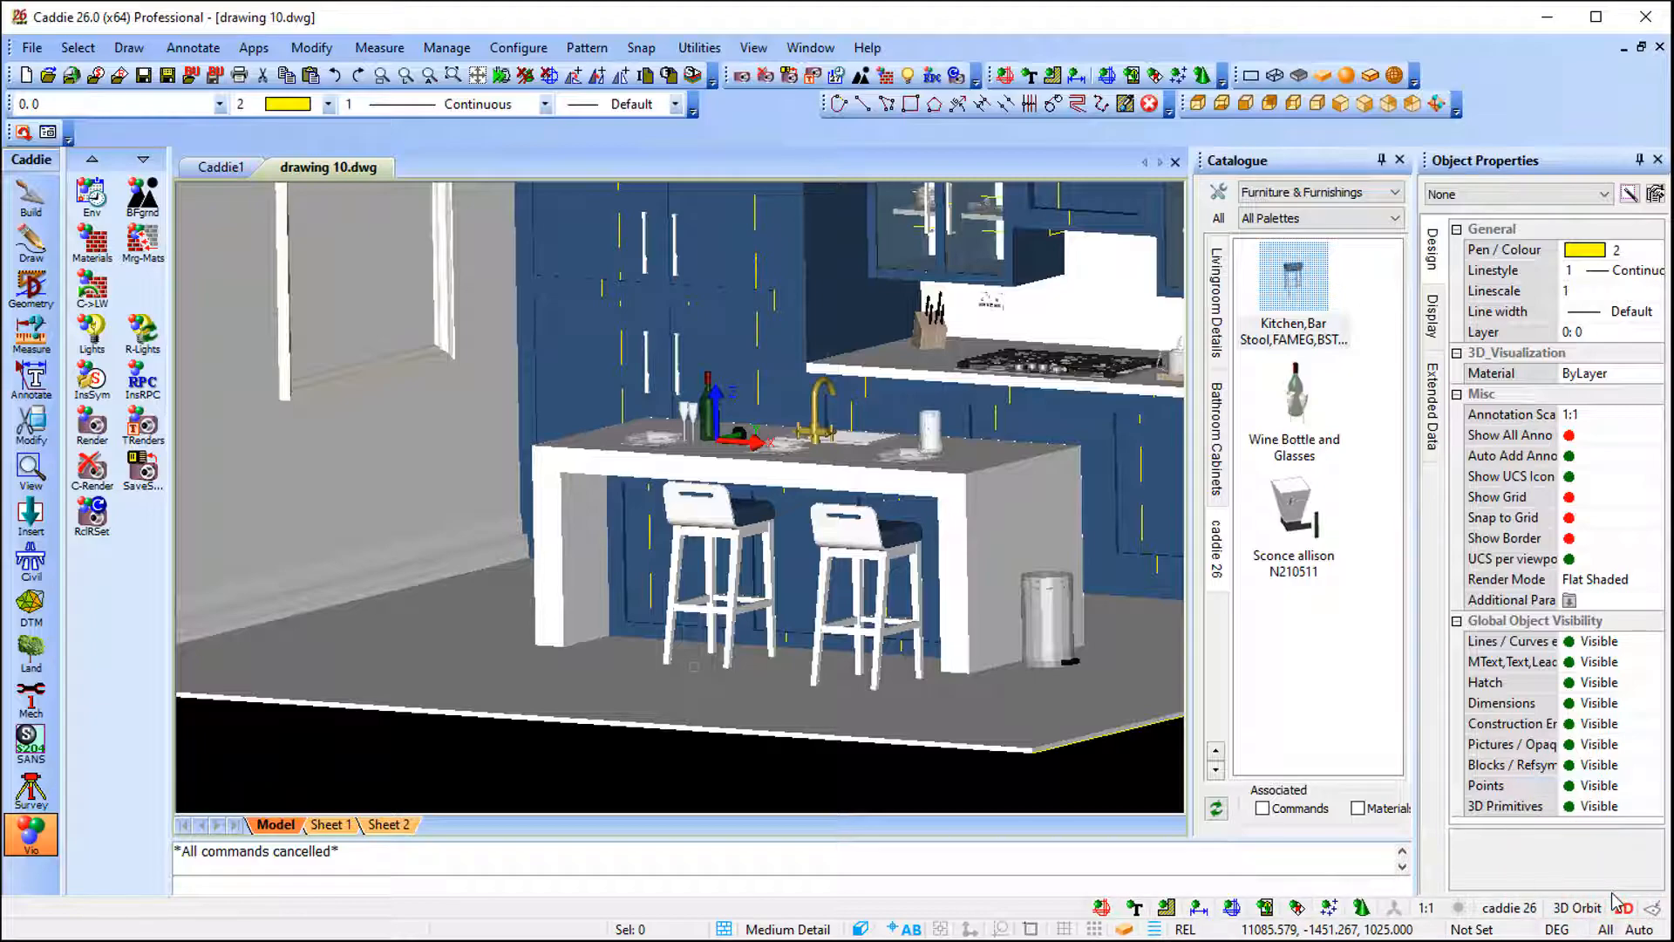